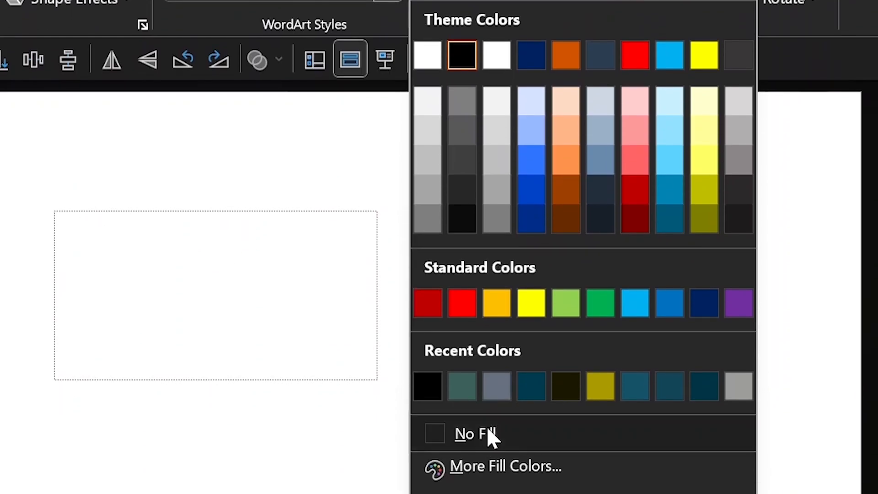
# Step: Set the selected placeholder's text fill to No Fill and its text outline to No Outline
pyautogui.click(488, 433)
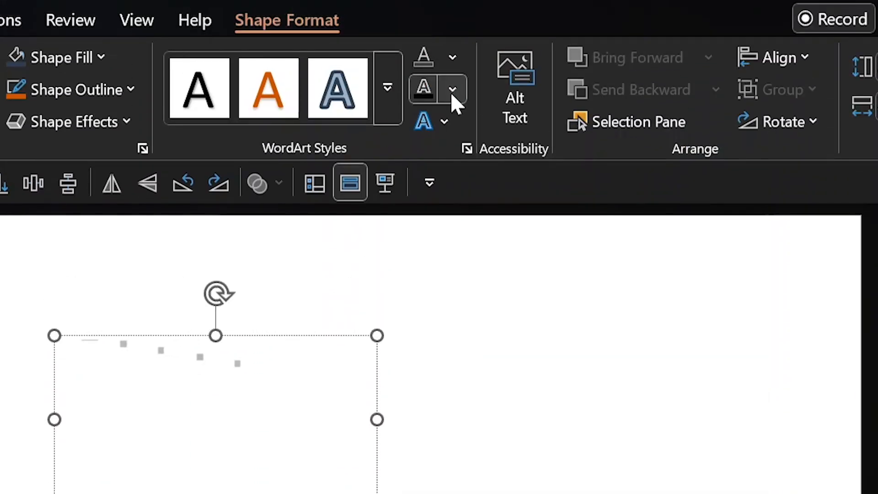
pyautogui.click(452, 90)
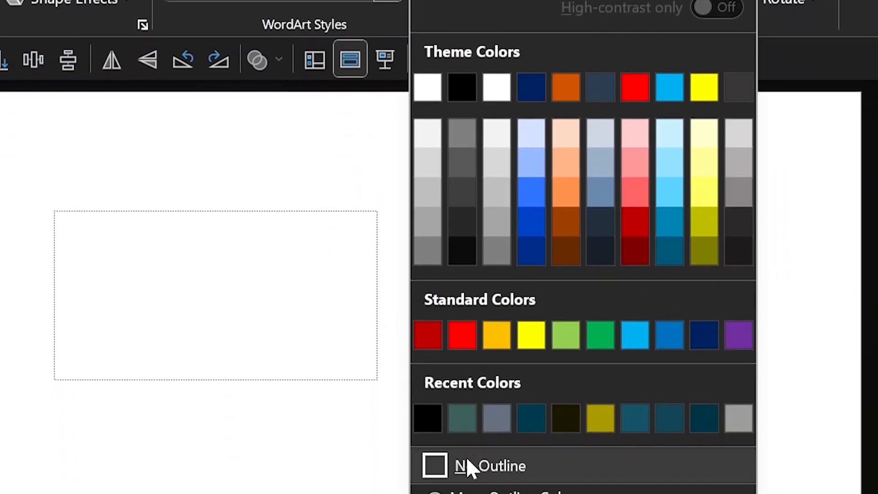
pyautogui.click(467, 467)
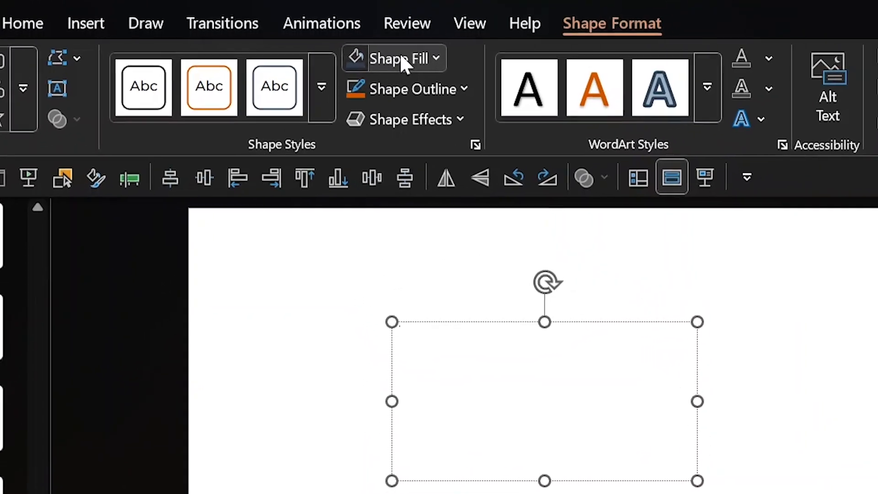
# Step: Fill the placeholder shape with the theme color Dark Blue, Text 2
pyautogui.click(339, 67)
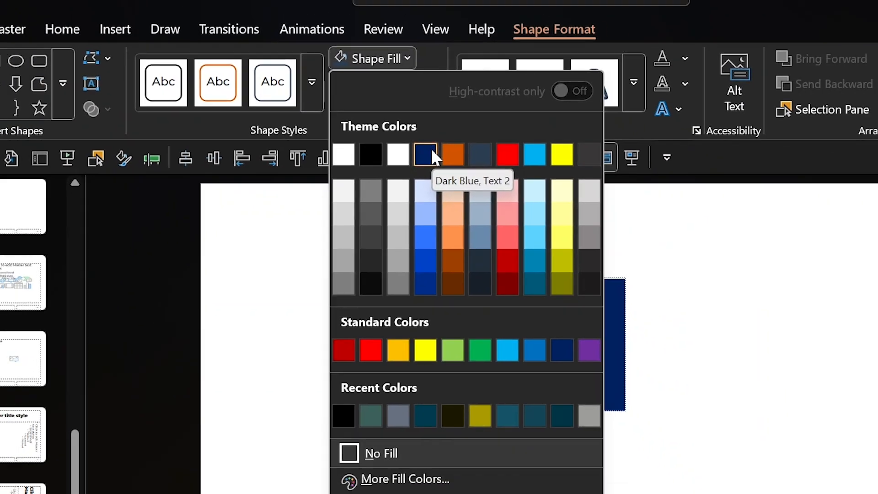
pyautogui.click(474, 178)
pyautogui.click(624, 219)
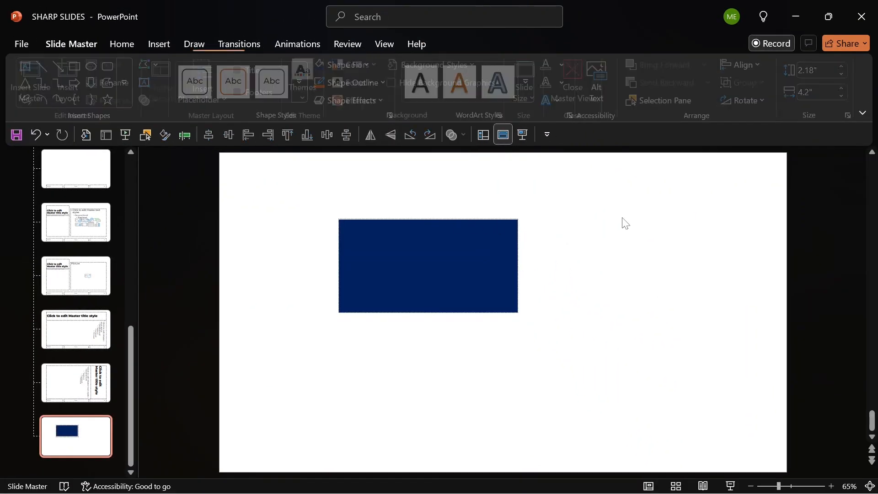
# Step: Duplicate the dark blue placeholder and arrange the two, one below the other, on the right half of the slide layout
pyautogui.moveTo(473, 221); pyautogui.dragTo(662, 336)
pyautogui.hotkey('ctrl', 'd')
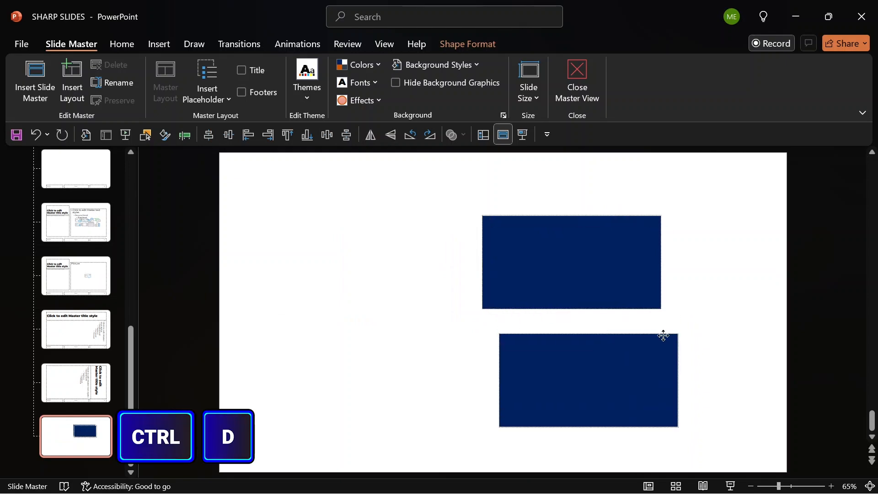
pyautogui.click(406, 280)
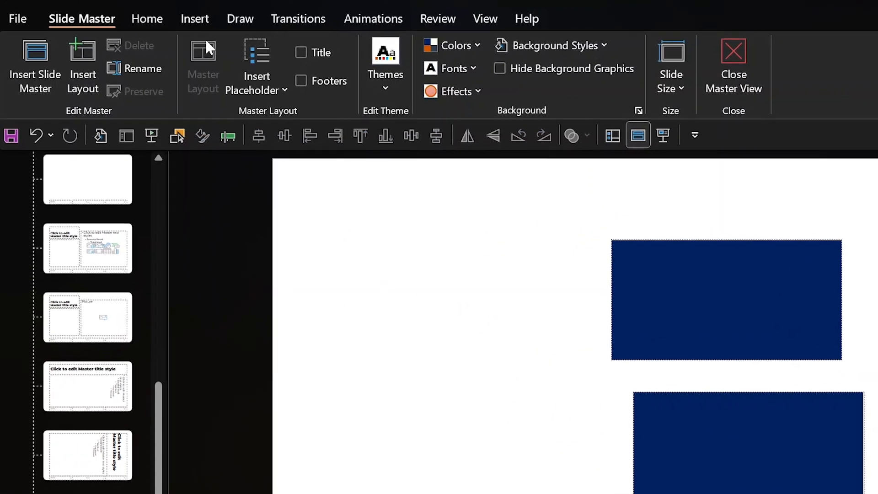
# Step: Draw an upright rounded rectangle about 1.75" wide and 3.43" high in the empty area beside the blue placeholders
pyautogui.click(128, 41)
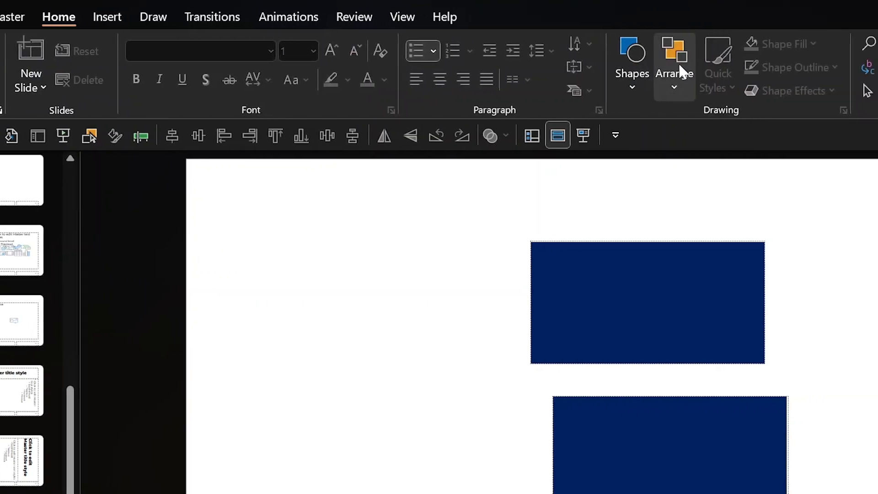
pyautogui.click(723, 80)
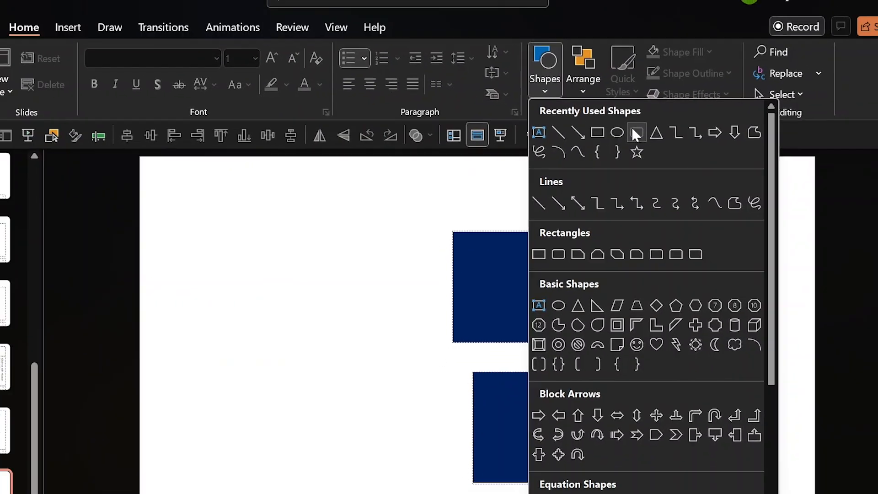
pyautogui.click(634, 130)
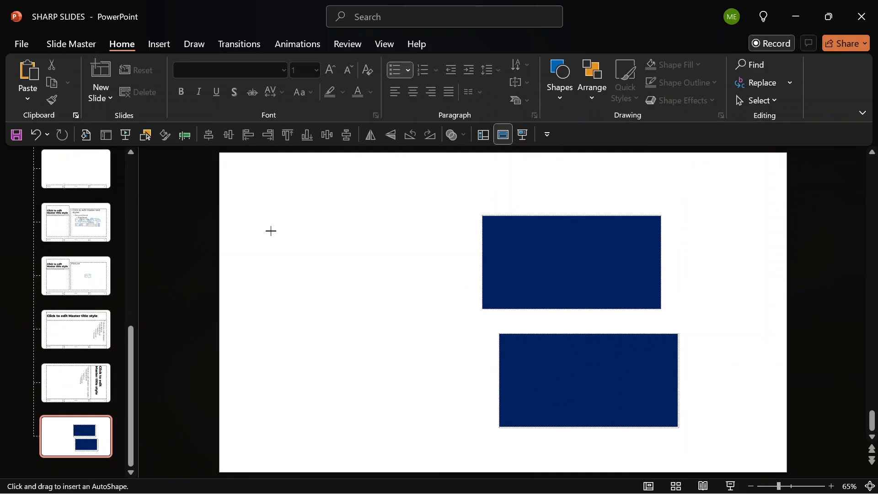
pyautogui.moveTo(200, 250); pyautogui.dragTo(291, 424)
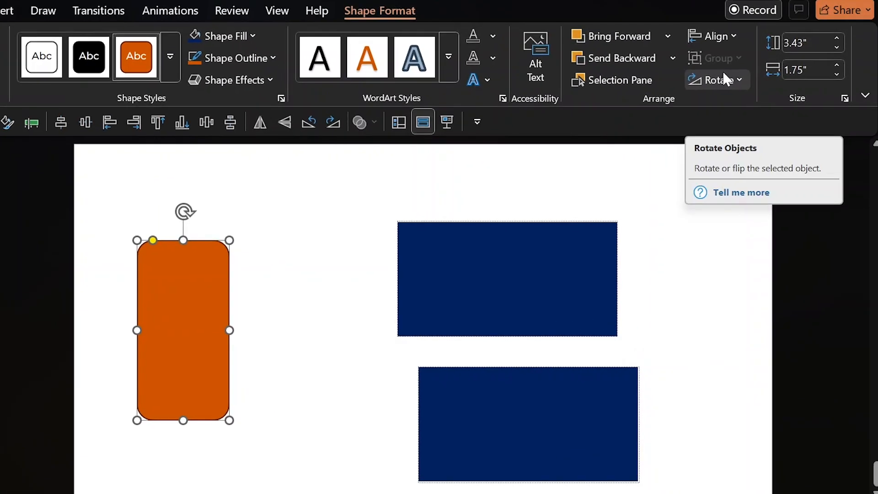
# Step: Set the orange rounded rectangle's height to 4.9" and width to 2.31", and reduce its corner rounding
pyautogui.click(827, 72)
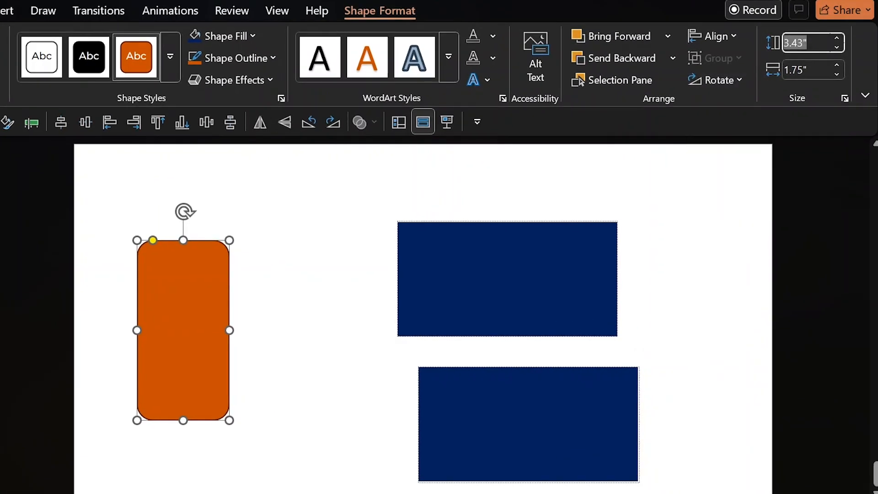
pyautogui.write('4.9')
pyautogui.press('Tab')
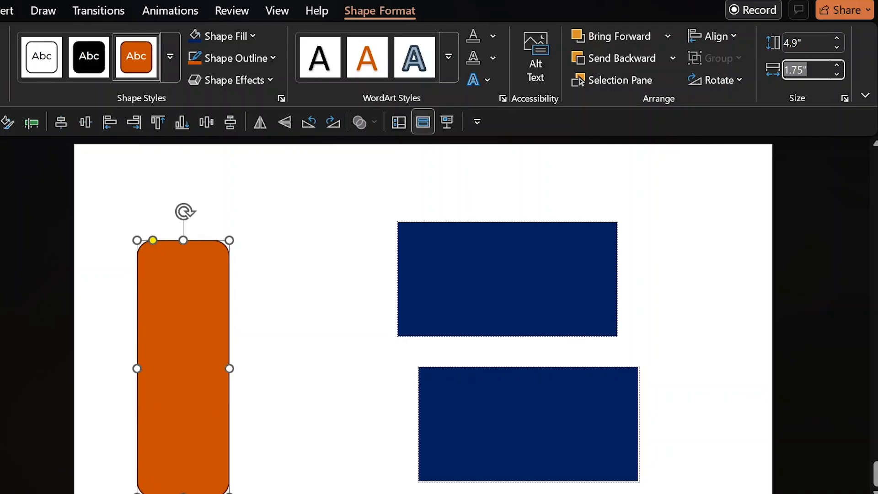
pyautogui.write('2.31')
pyautogui.press('Return')
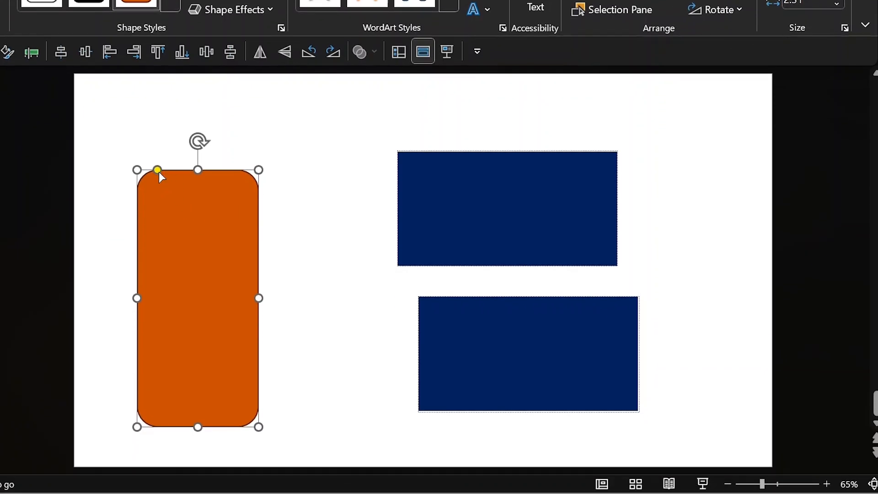
pyautogui.moveTo(156, 170); pyautogui.dragTo(145, 170)
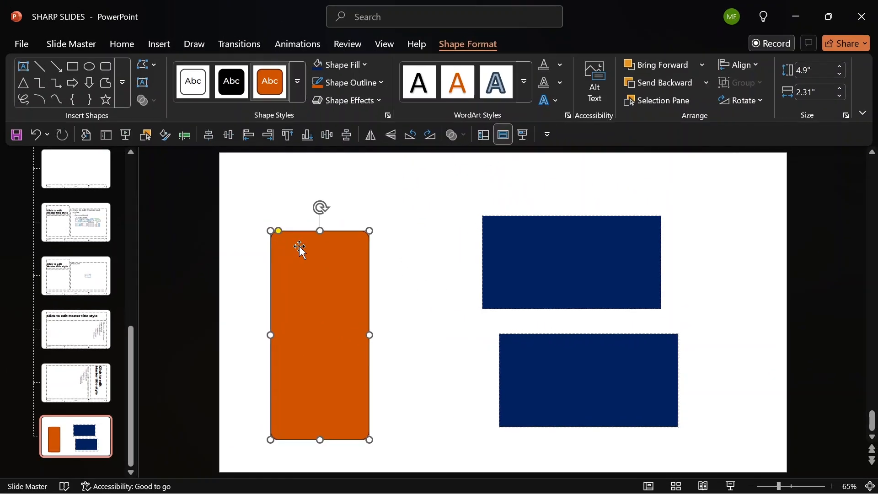
pyautogui.click(450, 280)
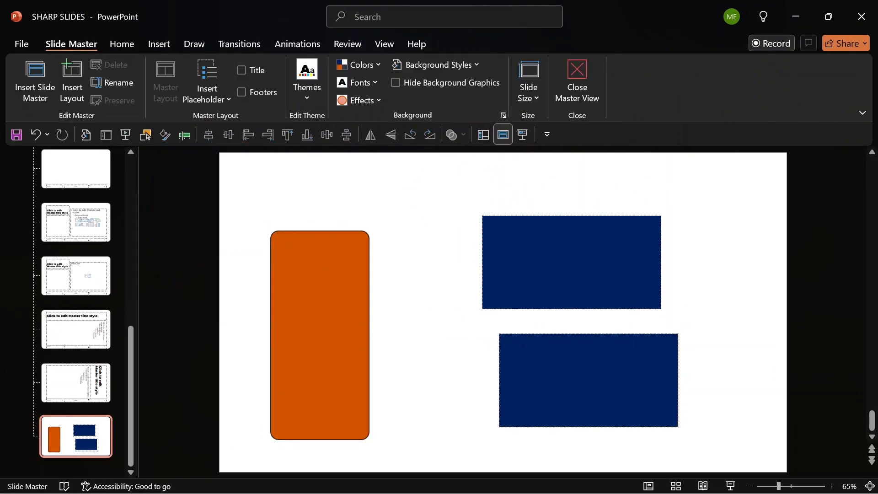
# Step: Enlarge the upper blue placeholder and place it behind the orange rounded rectangle so that it extends past all its edges
pyautogui.moveTo(565, 215); pyautogui.dragTo(481, 193)
pyautogui.click(338, 231)
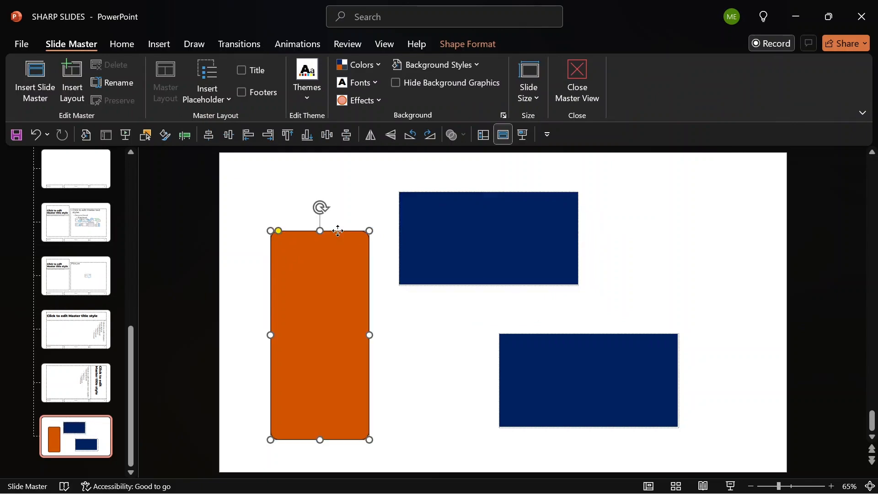
pyautogui.rightClick(338, 231)
pyautogui.hotkey('ctrl', 'shift', '[')
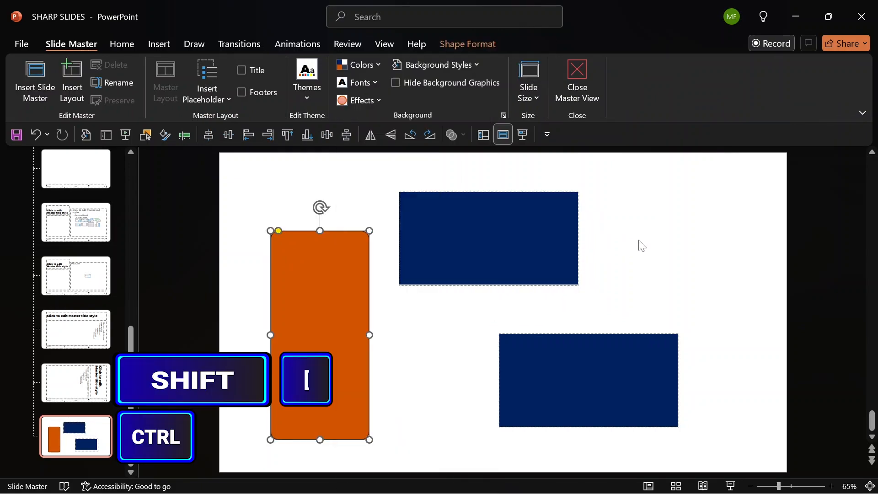
pyautogui.click(544, 195)
pyautogui.moveTo(578, 284); pyautogui.dragTo(684, 355)
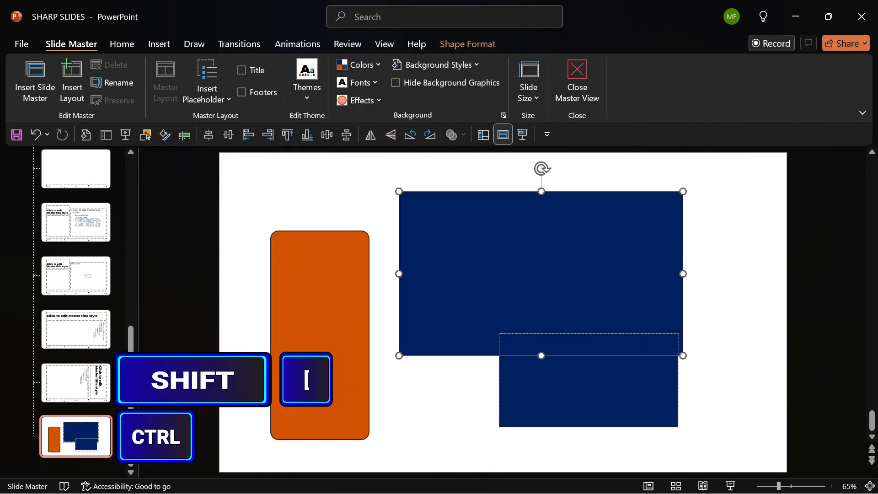
pyautogui.moveTo(573, 186); pyautogui.dragTo(401, 201)
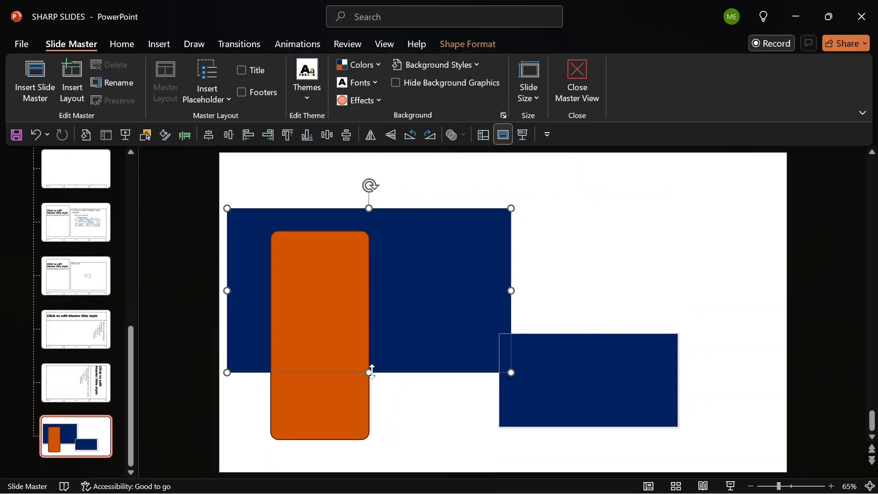
pyautogui.moveTo(371, 387); pyautogui.dragTo(370, 453)
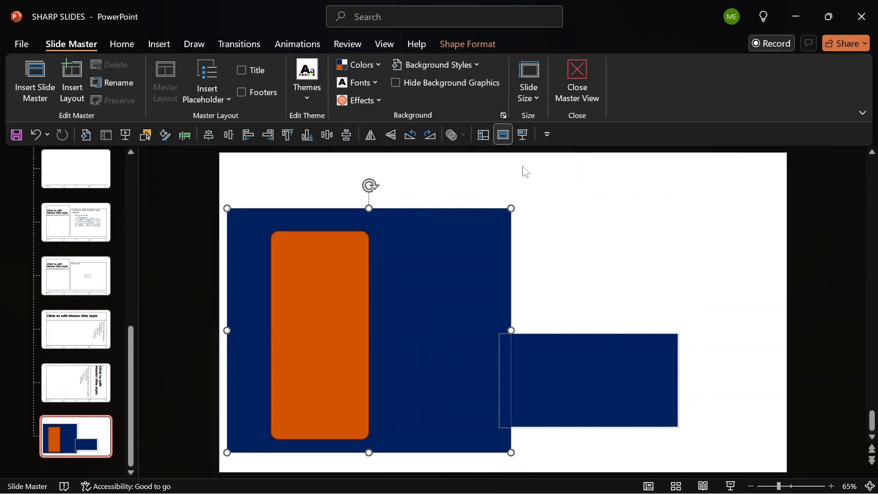
# Step: In Normal view, reset the slide to load the placeholders and move the large blue placeholder off the orange rectangle
pyautogui.click(485, 135)
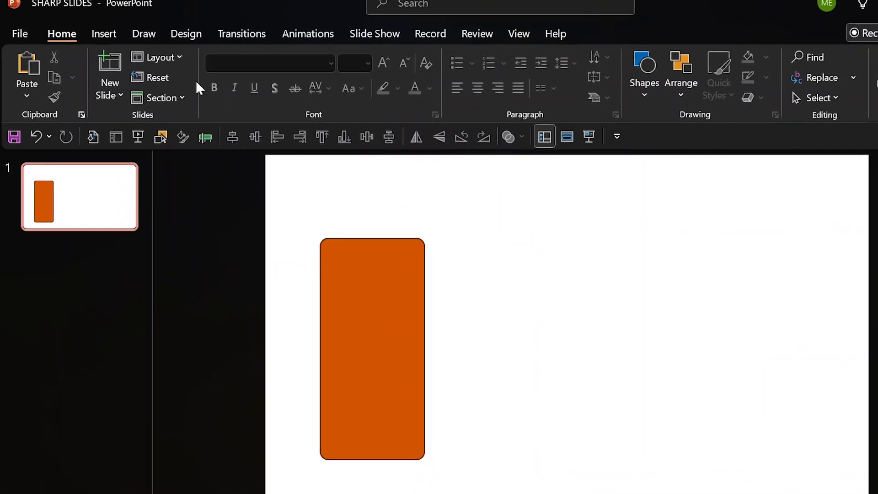
pyautogui.click(186, 78)
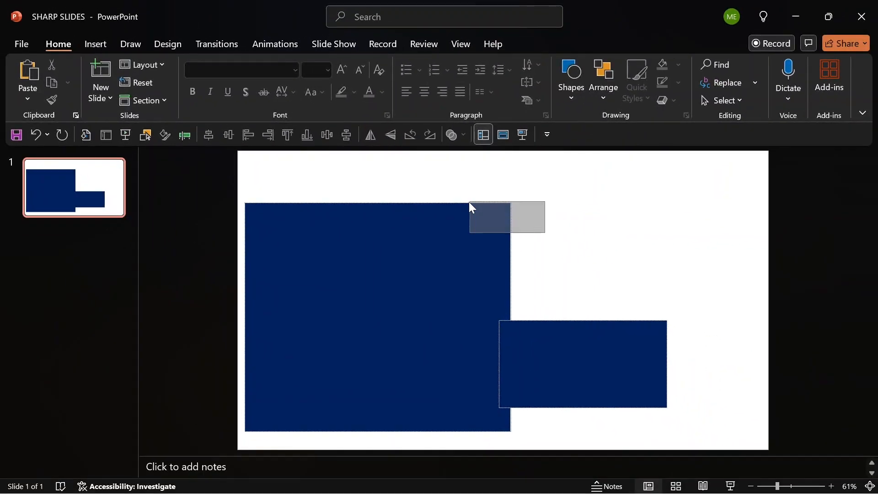
pyautogui.moveTo(474, 206); pyautogui.dragTo(652, 196)
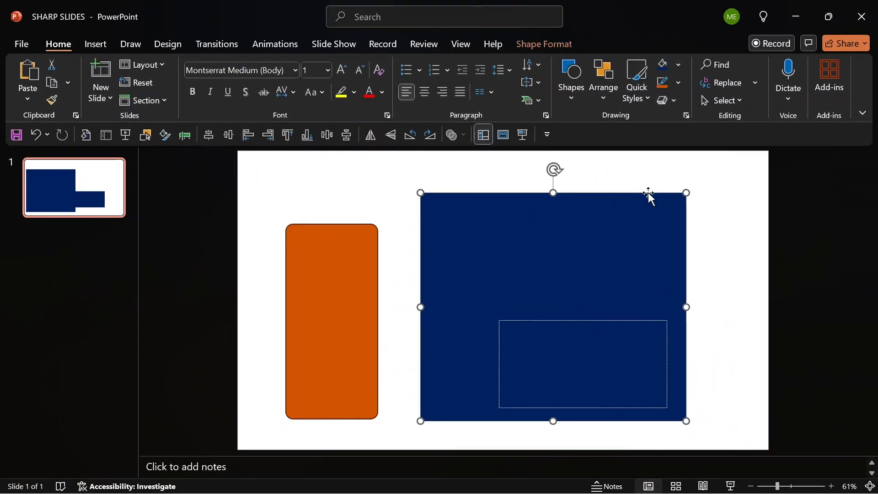
# Step: Check whether the orange rectangle and the two blue placeholders can be selected on the slide
pyautogui.click(361, 240)
pyautogui.moveTo(360, 239); pyautogui.dragTo(414, 445)
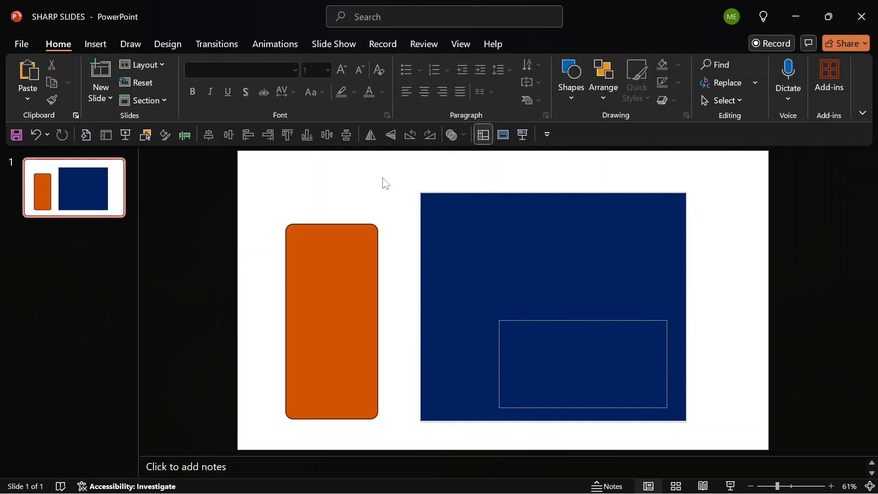
pyautogui.click(421, 194)
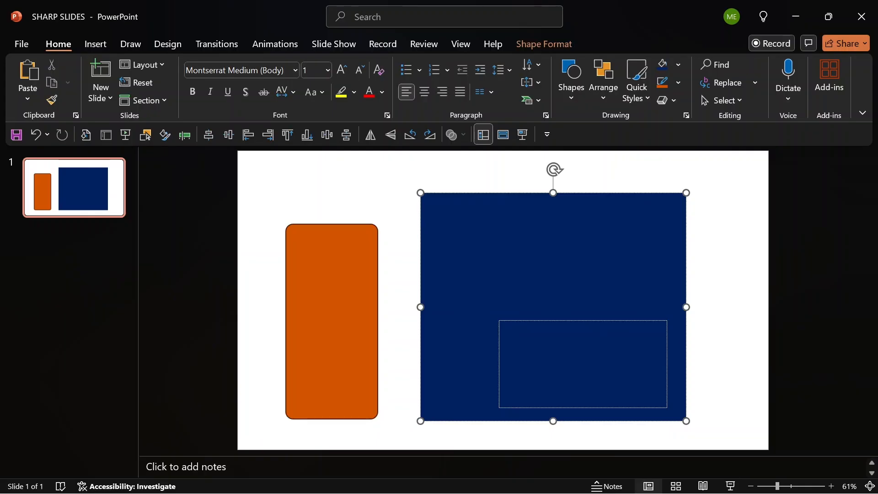
pyautogui.click(582, 364)
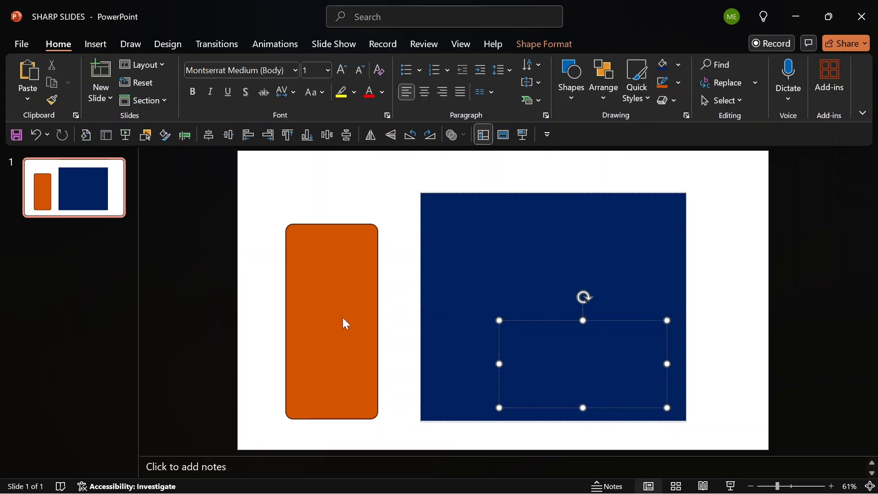
pyautogui.moveTo(344, 317); pyautogui.dragTo(386, 194)
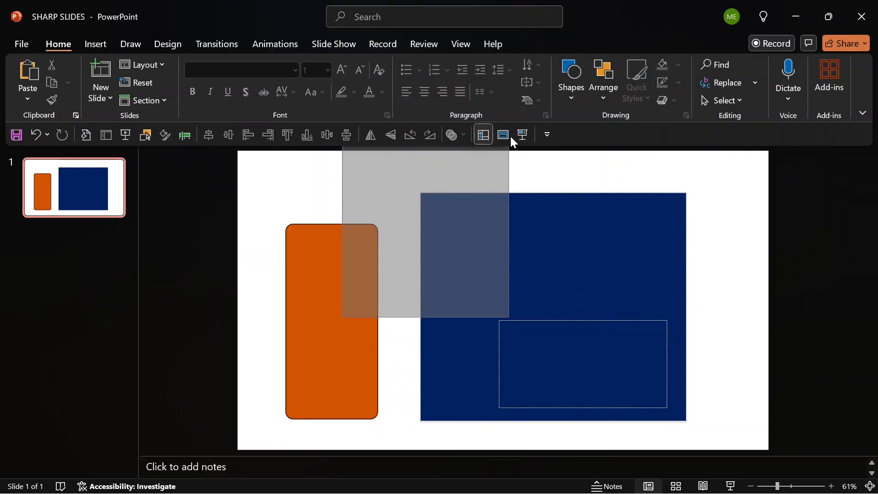
pyautogui.moveTo(510, 137); pyautogui.dragTo(494, 152)
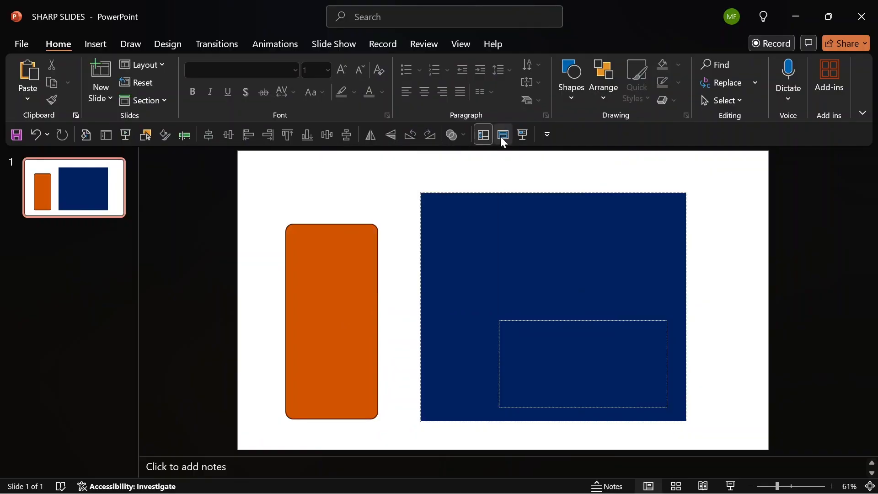
# Step: In the Slide Master, intersect the large blue placeholder with the orange rounded rectangle, selecting the placeholder first
pyautogui.click(503, 139)
pyautogui.click(322, 313)
pyautogui.click(434, 316)
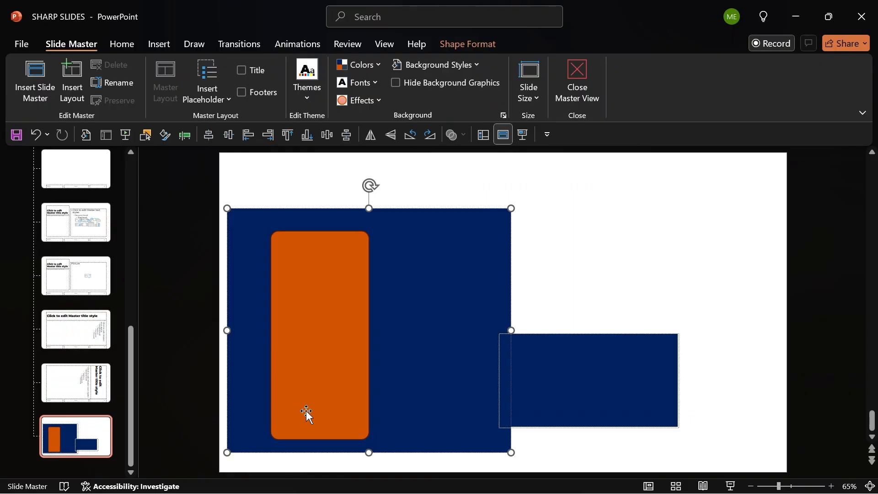
pyautogui.keyDown('shift'); pyautogui.click(337, 318); pyautogui.keyUp('shift')
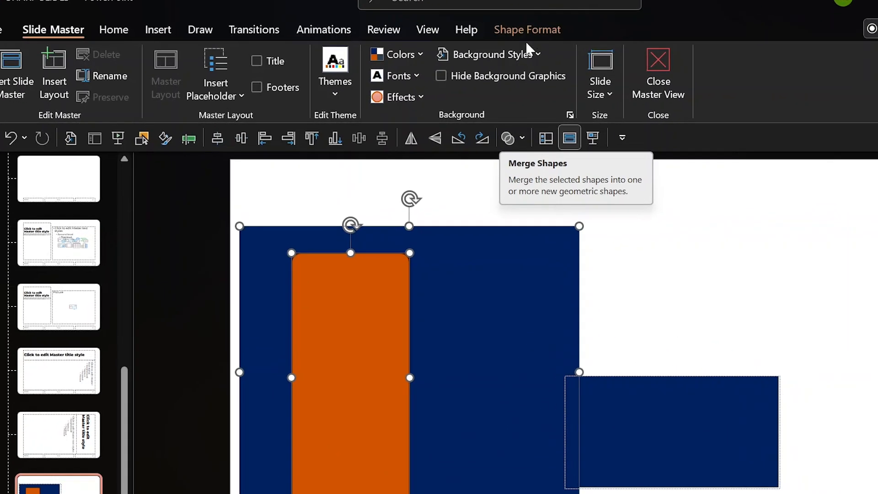
pyautogui.click(468, 44)
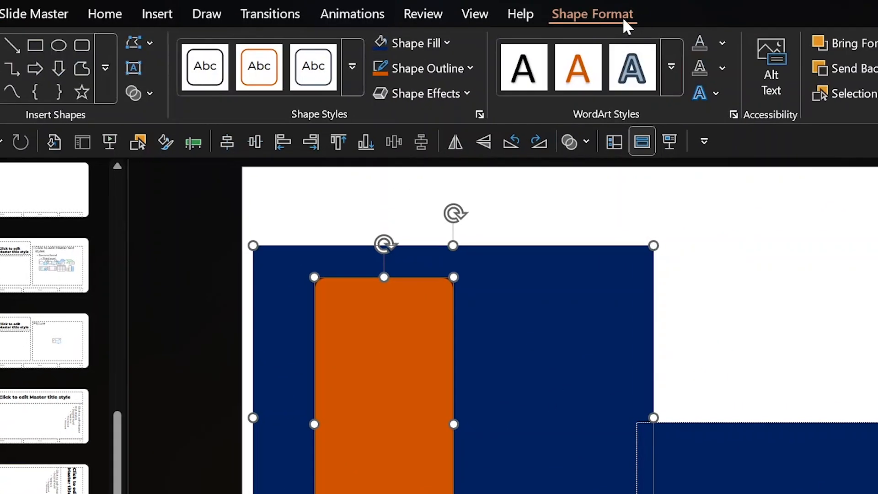
pyautogui.click(146, 92)
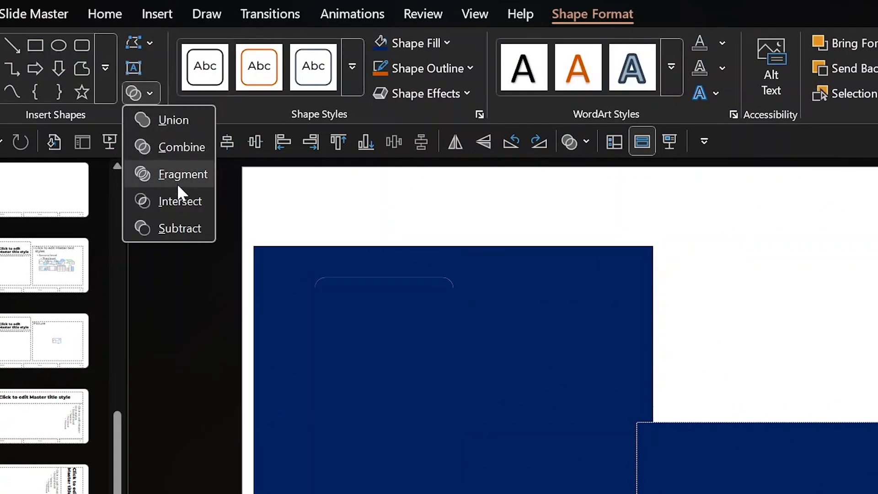
pyautogui.click(179, 201)
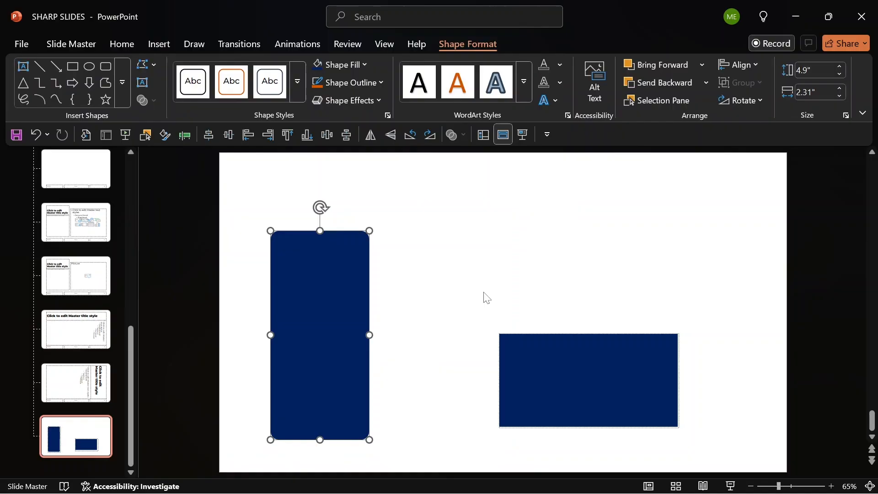
# Step: Move the rounded placeholder toward the slide's upper-left corner, then reset the slide in Normal view to load it
pyautogui.click(484, 296)
pyautogui.click(326, 199)
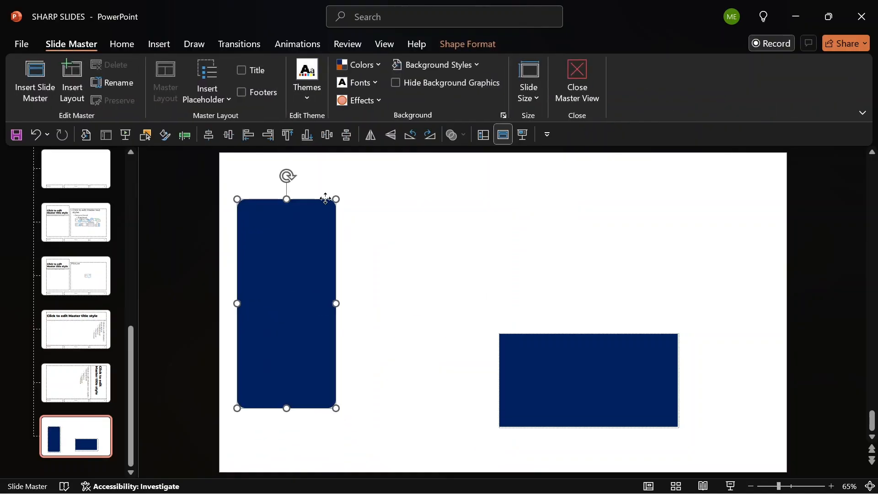
pyautogui.click(483, 135)
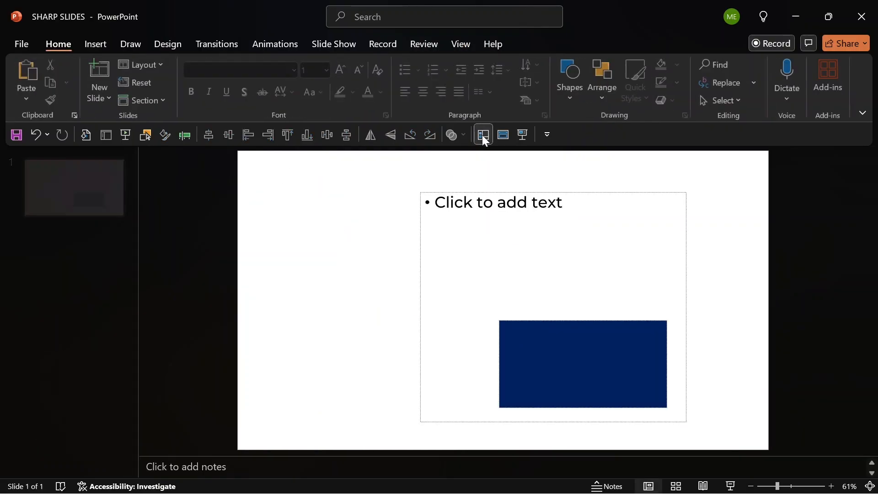
pyautogui.click(144, 84)
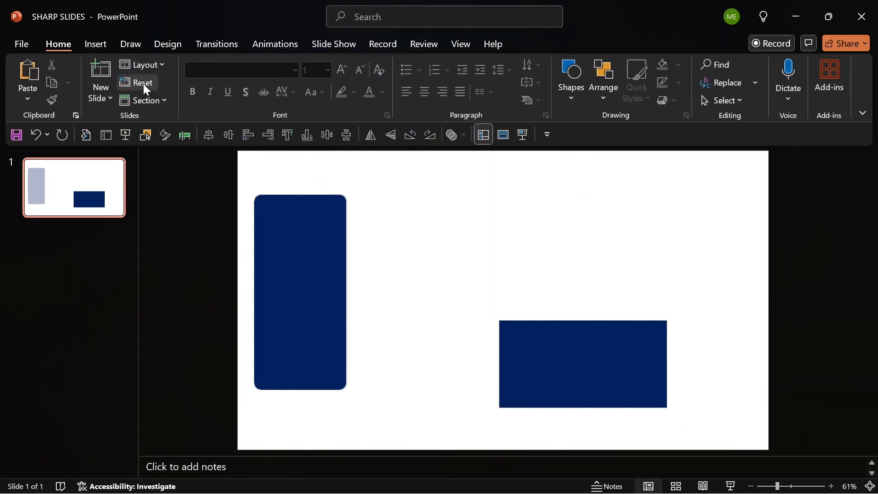
# Step: Test the rounded placeholder by moving it across the slide twice, resetting the slide after each move
pyautogui.click(321, 192)
pyautogui.moveTo(322, 191); pyautogui.dragTo(369, 210)
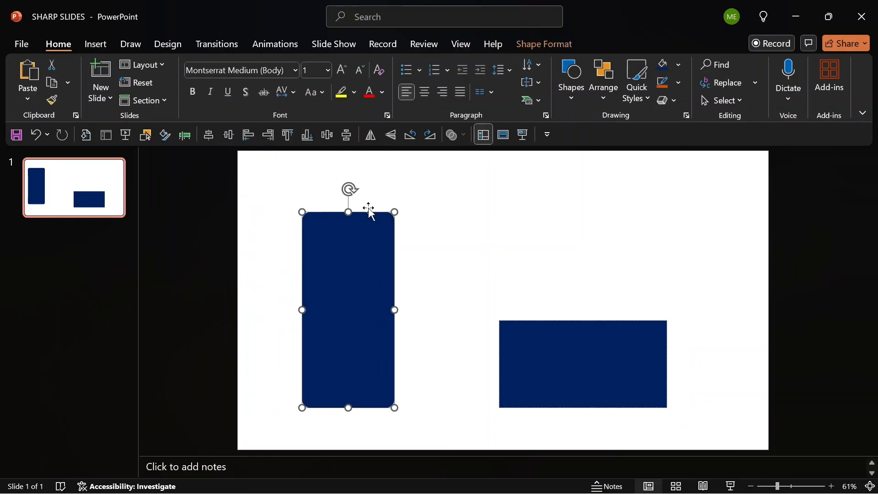
pyautogui.click(154, 84)
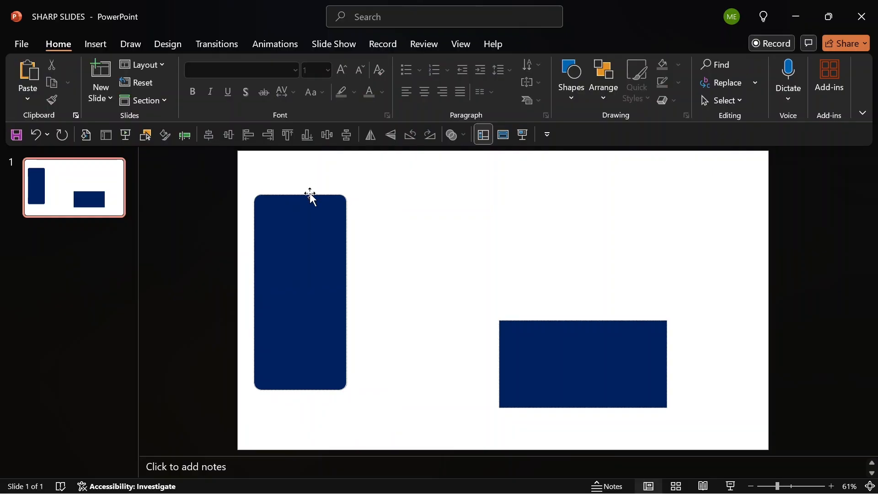
pyautogui.moveTo(308, 196); pyautogui.dragTo(490, 212)
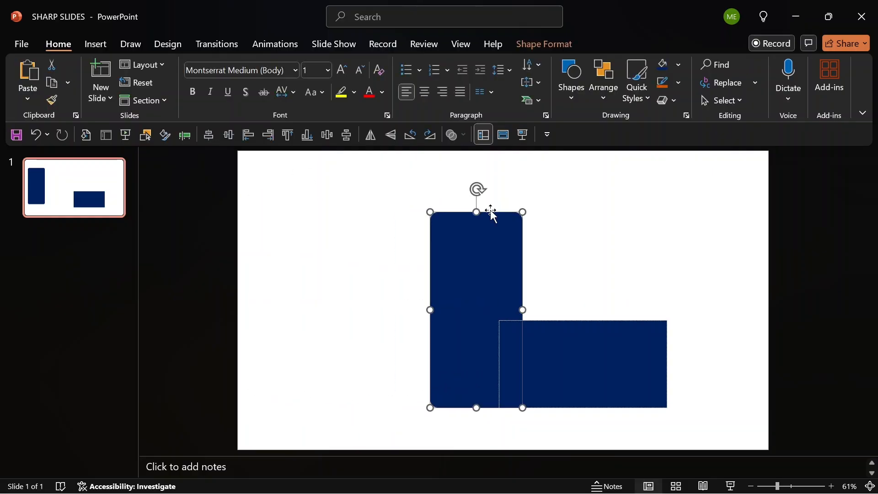
pyautogui.click(146, 84)
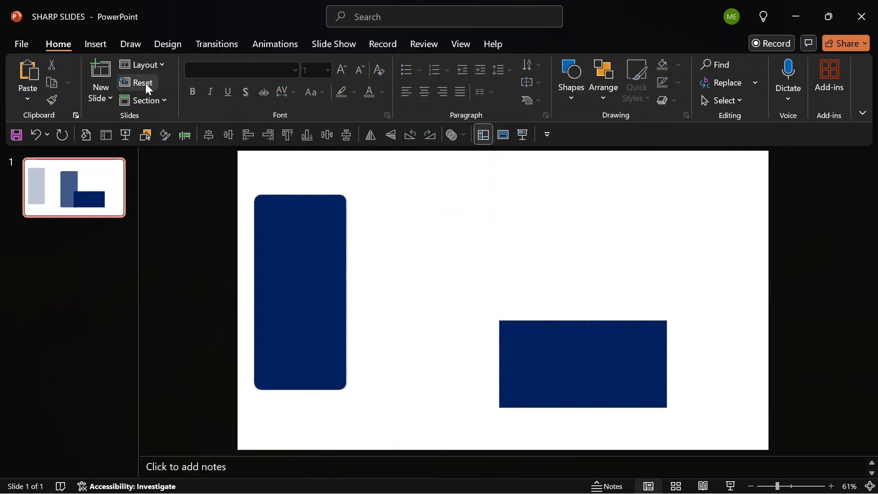
# Step: In the Slide Master, remove the rounded placeholder's fill and give it a solid line
pyautogui.click(504, 135)
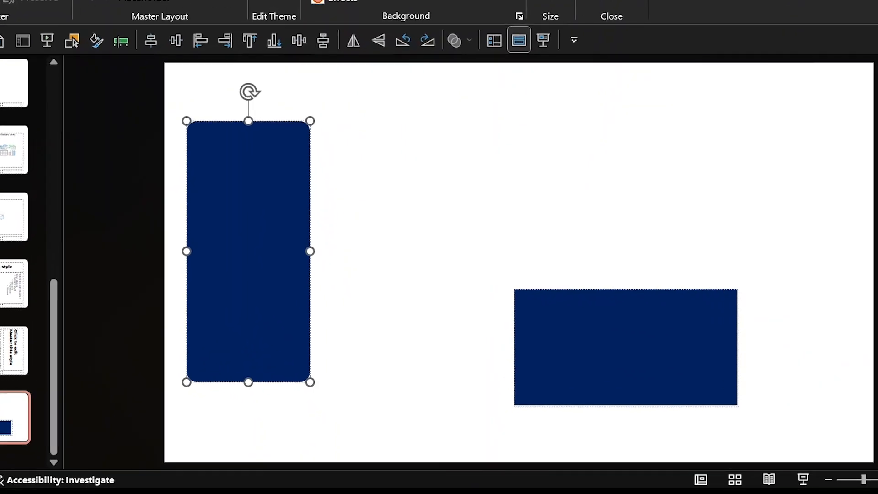
pyautogui.rightClick(286, 125)
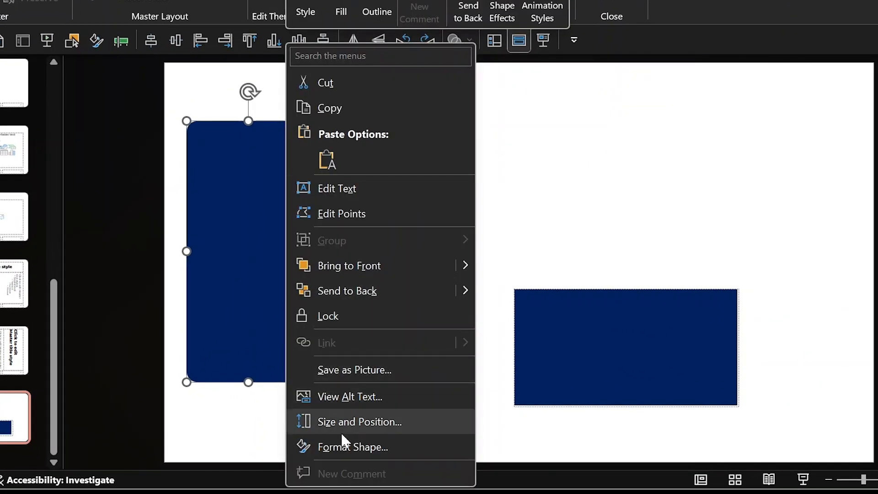
pyautogui.click(342, 446)
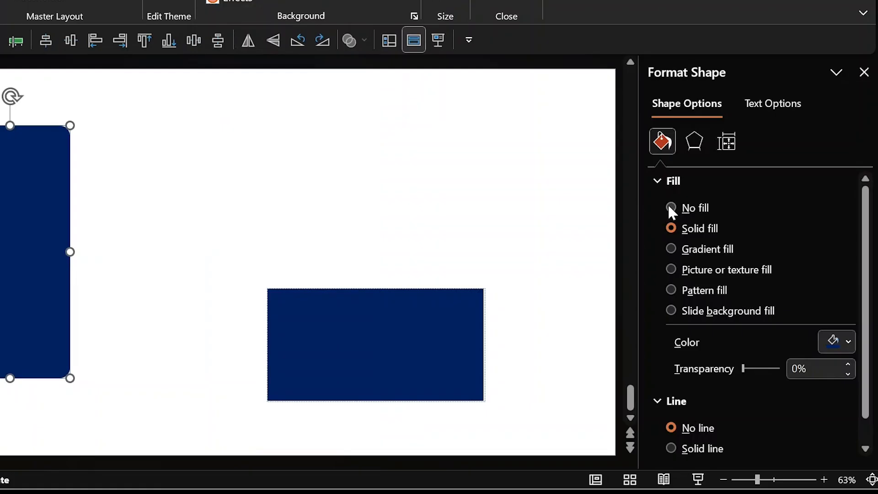
pyautogui.click(671, 208)
pyautogui.click(671, 388)
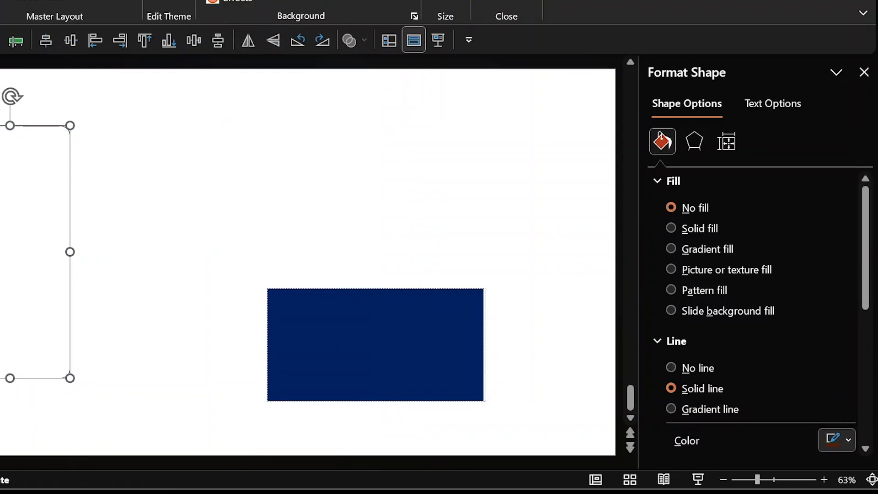
# Step: Set the rounded placeholder's outline width to 1.25 pt and apply a short dash type
pyautogui.moveTo(870, 268); pyautogui.dragTo(869, 347)
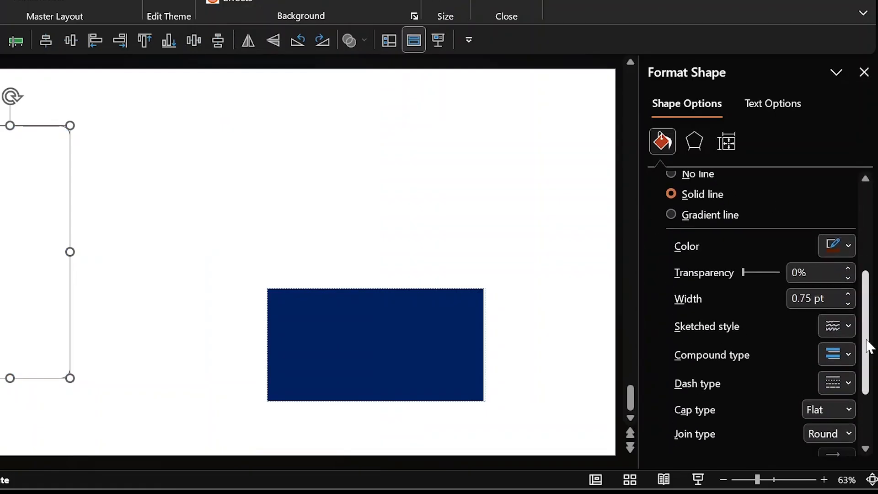
pyautogui.click(848, 295)
pyautogui.click(847, 294)
pyautogui.scroll(1, 842, 402)
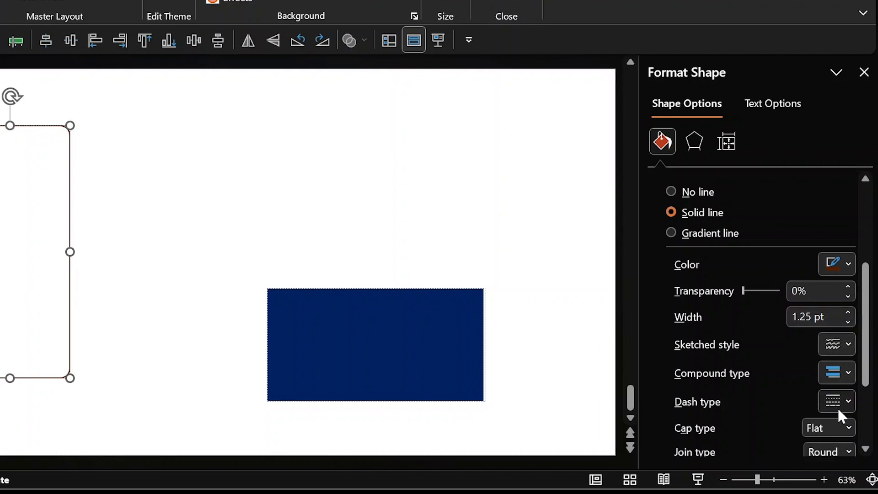
pyautogui.click(838, 409)
pyautogui.click(834, 314)
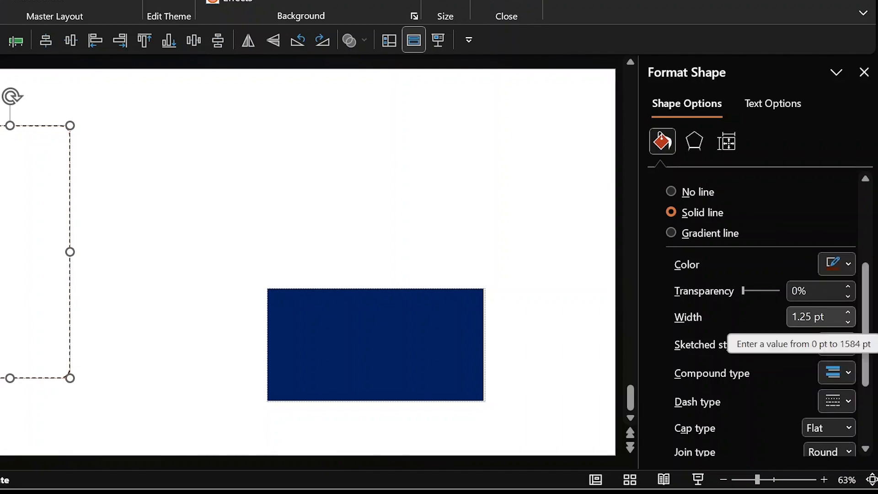
pyautogui.click(412, 242)
pyautogui.click(25, 125)
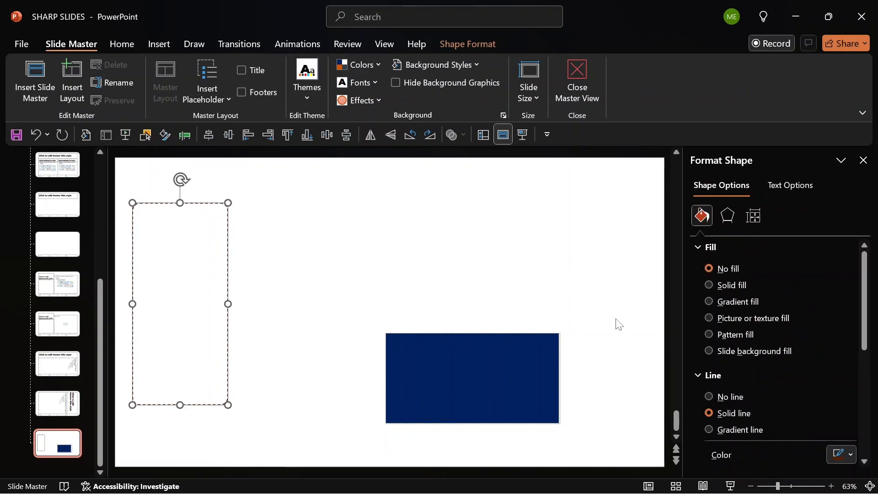
# Step: Change the rounded placeholder's outline to a dash type with longer dashes
pyautogui.scroll(-3, 851, 348)
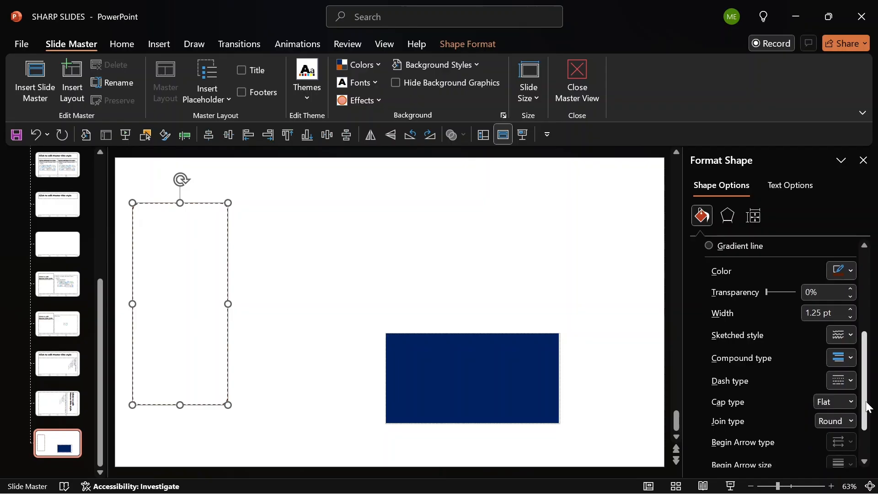
pyautogui.click(845, 380)
pyautogui.click(843, 339)
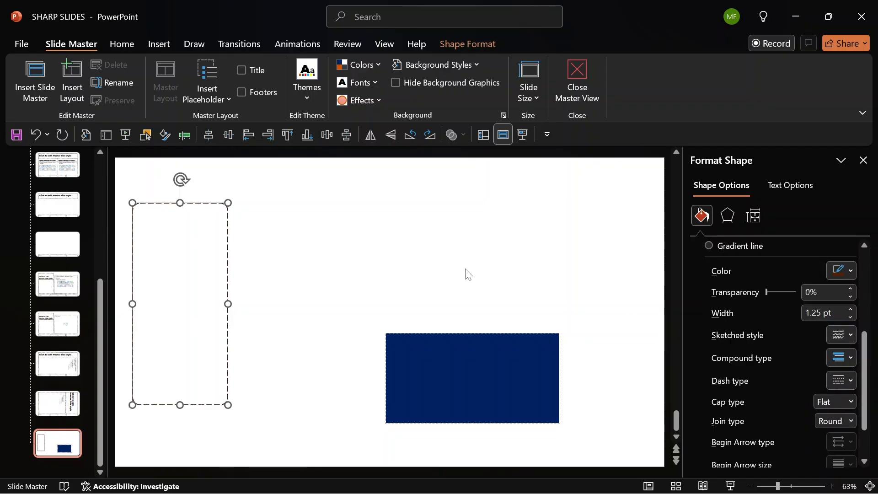
pyautogui.click(308, 265)
pyautogui.scroll(-1, 389, 312)
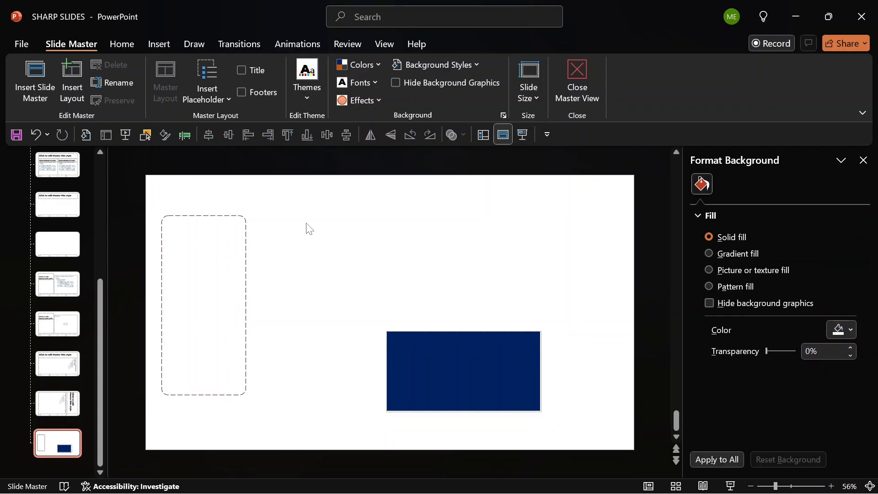
# Step: Increase the rounded placeholder's dashed outline width to 2.5 pt
pyautogui.click(246, 218)
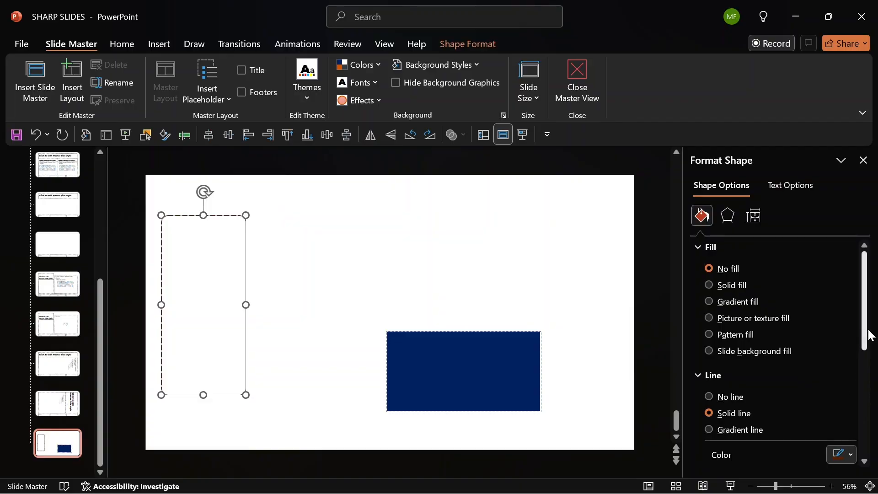
pyautogui.moveTo(864, 336); pyautogui.dragTo(860, 423)
pyautogui.click(851, 296)
pyautogui.click(851, 296)
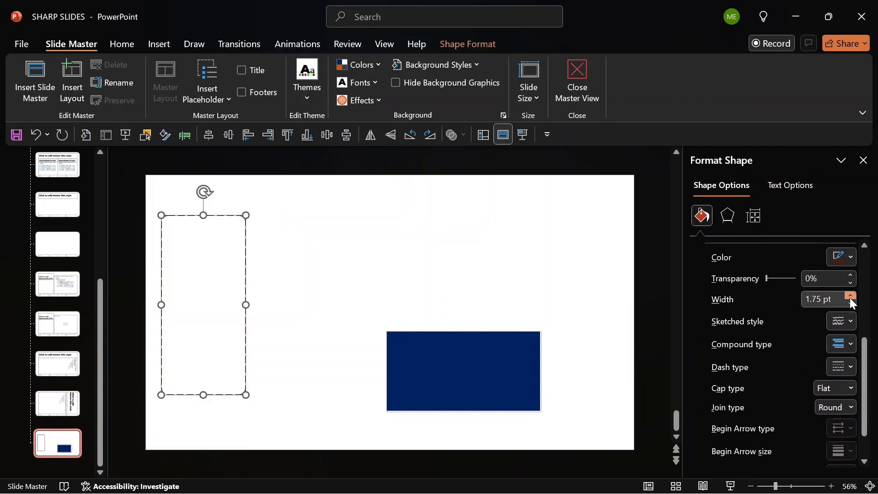
pyautogui.click(851, 296)
pyautogui.click(386, 253)
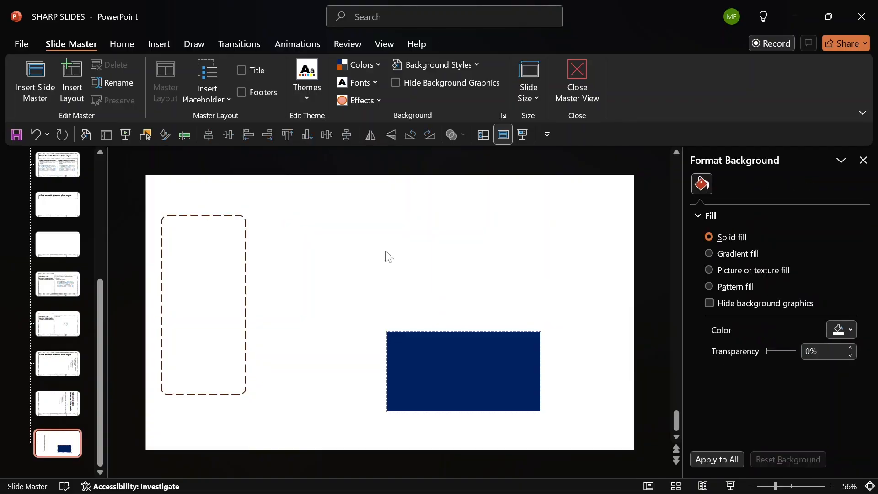
pyautogui.click(246, 259)
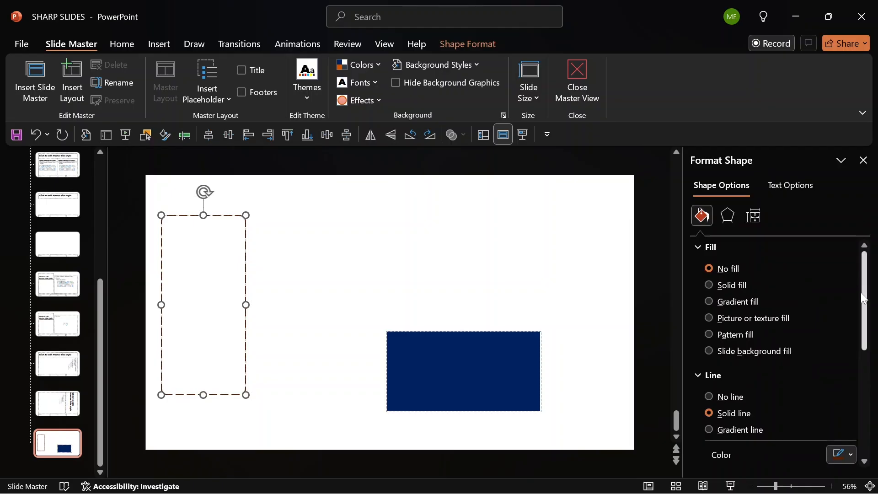
pyautogui.scroll(-2, 871, 352)
pyautogui.click(851, 369)
pyautogui.click(851, 369)
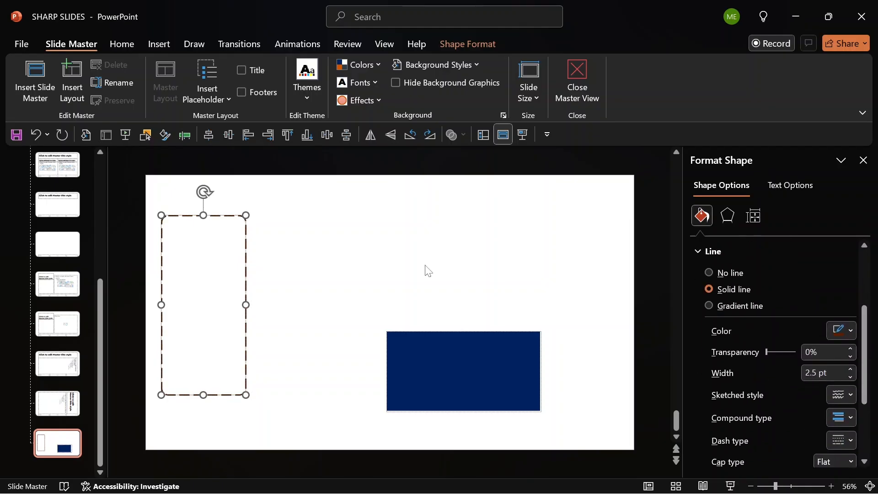
pyautogui.click(427, 270)
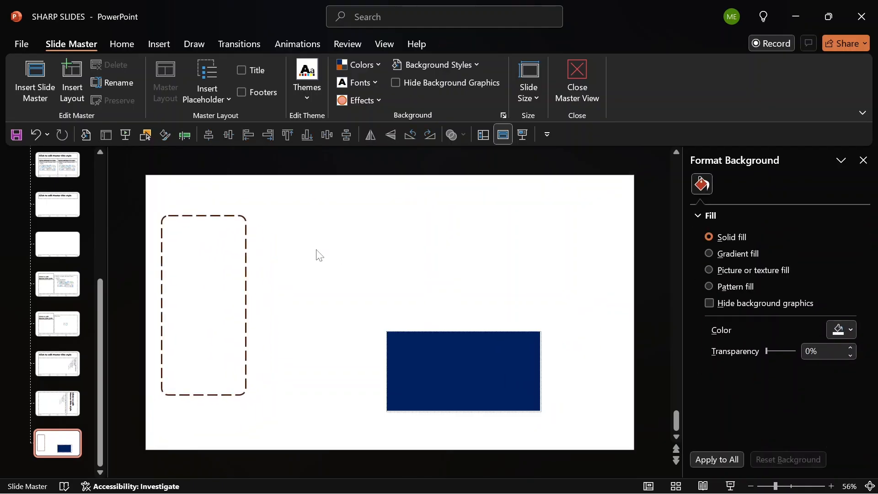
# Step: Make the rounded placeholder's dashed outline slightly thinner than 2.5 pt
pyautogui.click(247, 256)
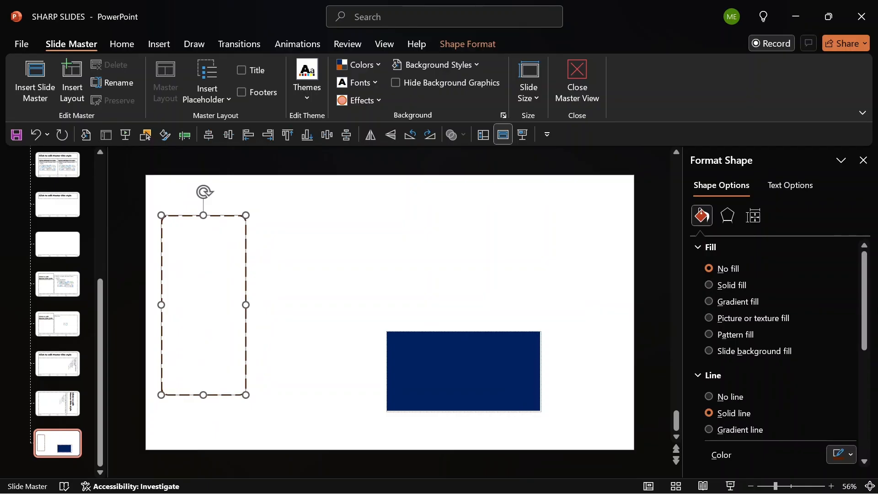
pyautogui.scroll(-5, 864, 362)
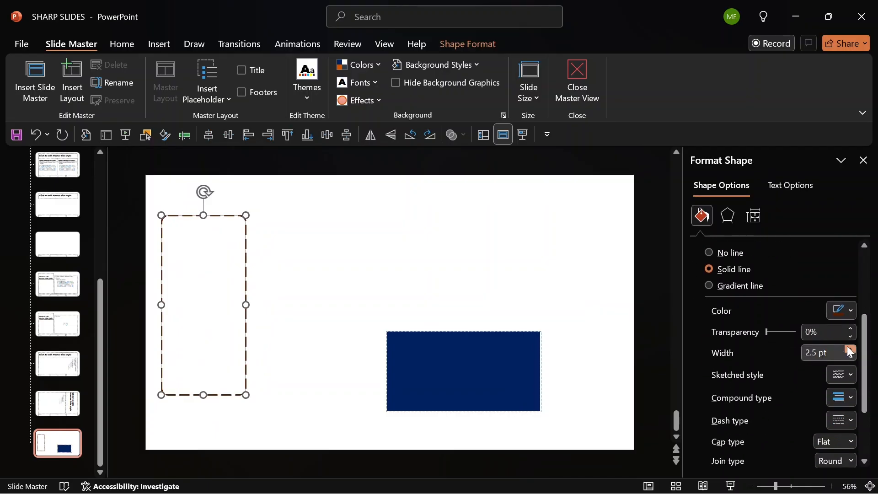
pyautogui.click(850, 356)
pyautogui.click(494, 296)
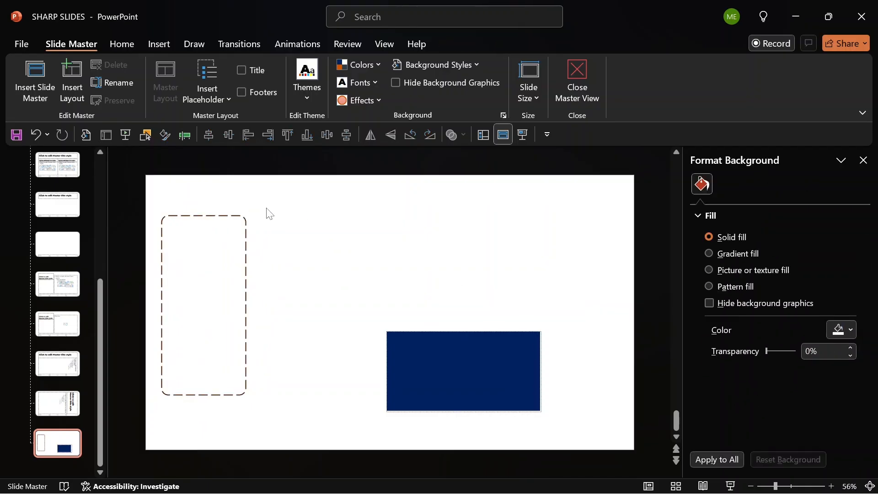
pyautogui.click(224, 265)
pyautogui.click(301, 216)
# Step: Duplicate the blue rectangular placeholder and move the copy to the upper middle of the slide
pyautogui.click(448, 366)
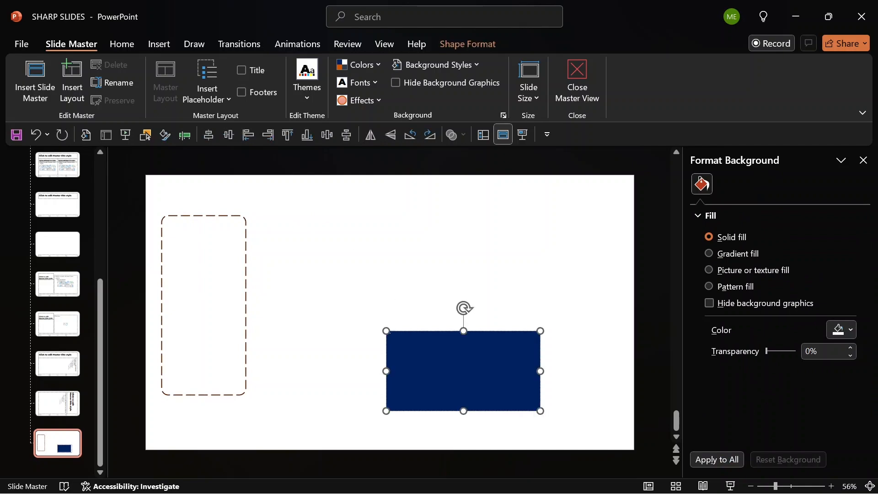
pyautogui.hotkey('ctrl', 'd')
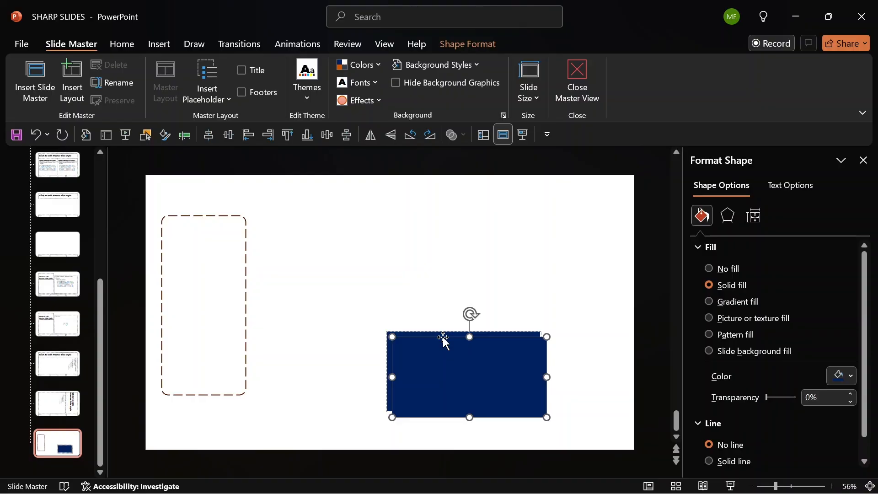
pyautogui.moveTo(443, 337); pyautogui.dragTo(361, 209)
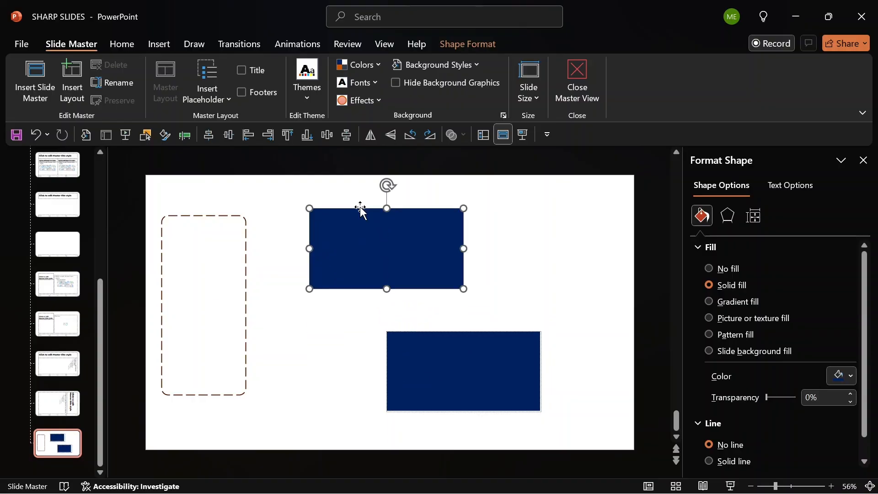
# Step: Resize both blue rectangular placeholders together to a height of 1.45" and a width of 2.77"
pyautogui.keyDown('shift'); pyautogui.click(457, 335); pyautogui.keyUp('shift')
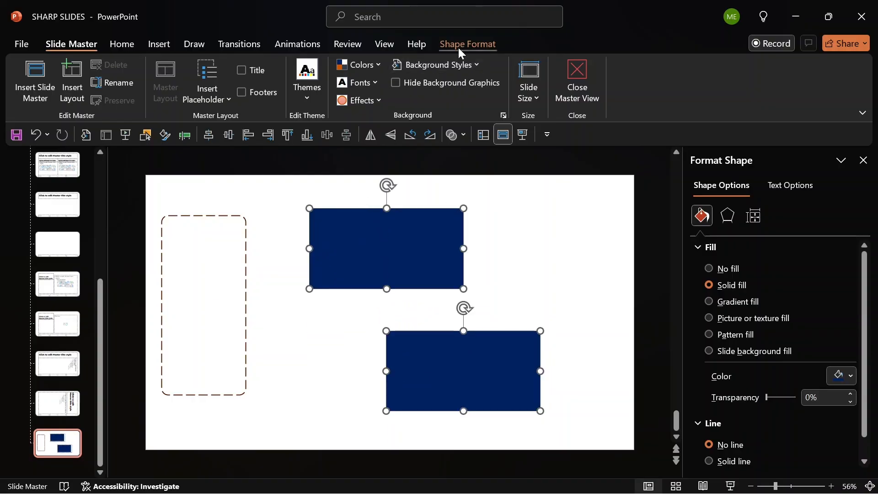
pyautogui.click(461, 48)
pyautogui.click(834, 66)
pyautogui.write('1.')
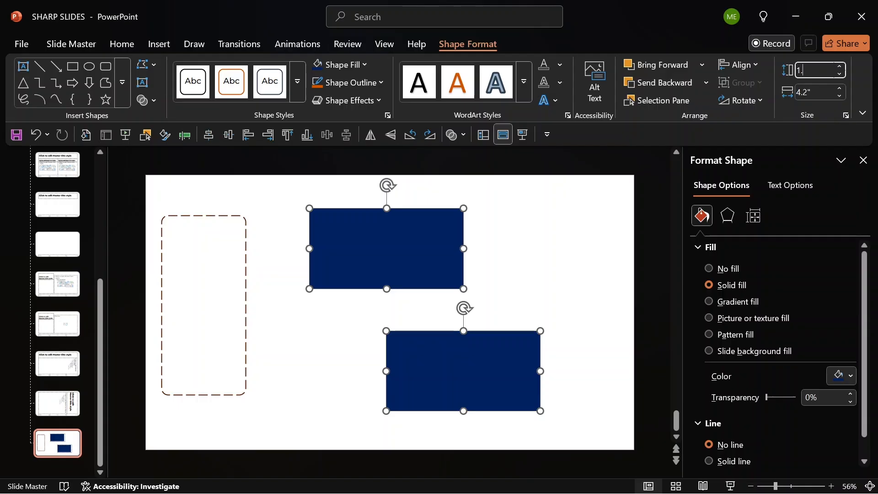
pyautogui.write('45')
pyautogui.press('Tab')
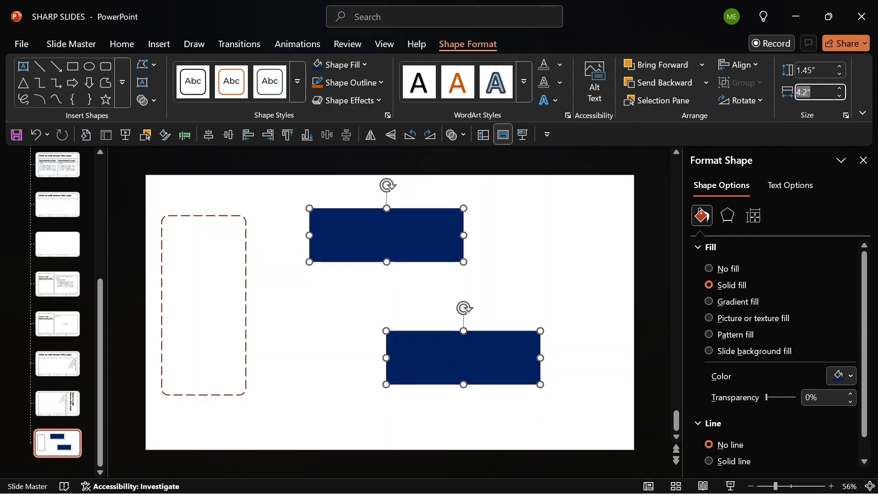
pyautogui.write('2.77')
pyautogui.press('Return')
pyautogui.click(455, 263)
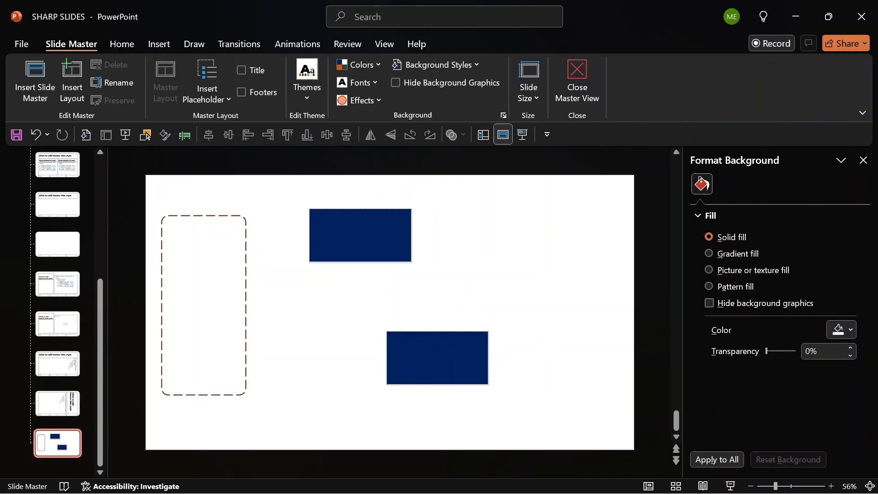
# Step: Align the upper blue rectangular placeholder to the top and left edges of the slide
pyautogui.click(398, 224)
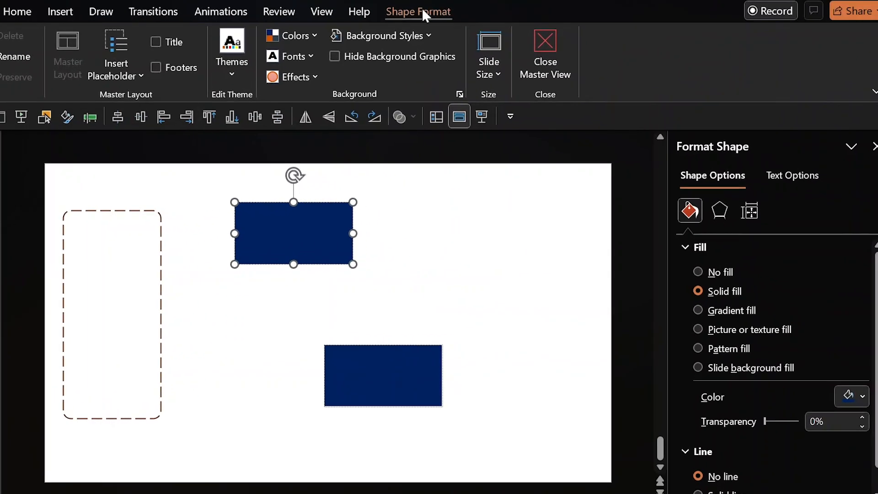
pyautogui.click(468, 44)
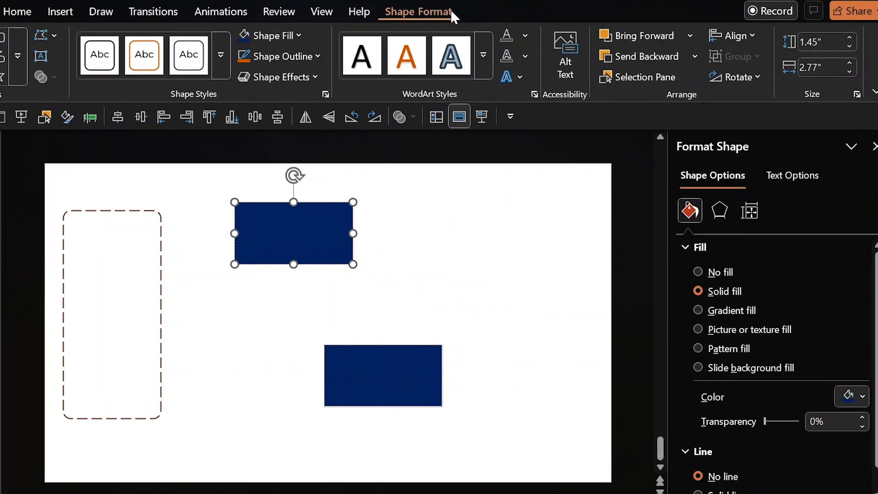
pyautogui.click(734, 35)
pyautogui.click(750, 128)
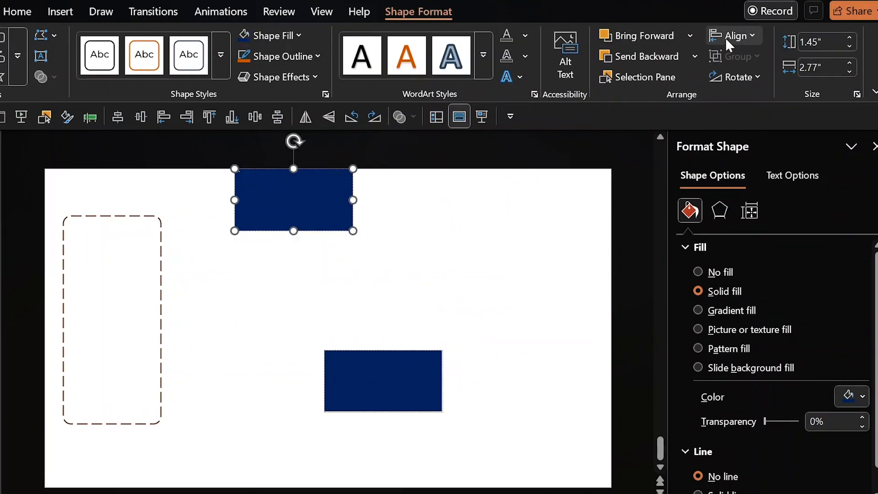
pyautogui.click(727, 37)
pyautogui.click(731, 56)
# Step: Align the lower blue rectangular placeholder to the bottom and left edges of the slide
pyautogui.press('Tab')
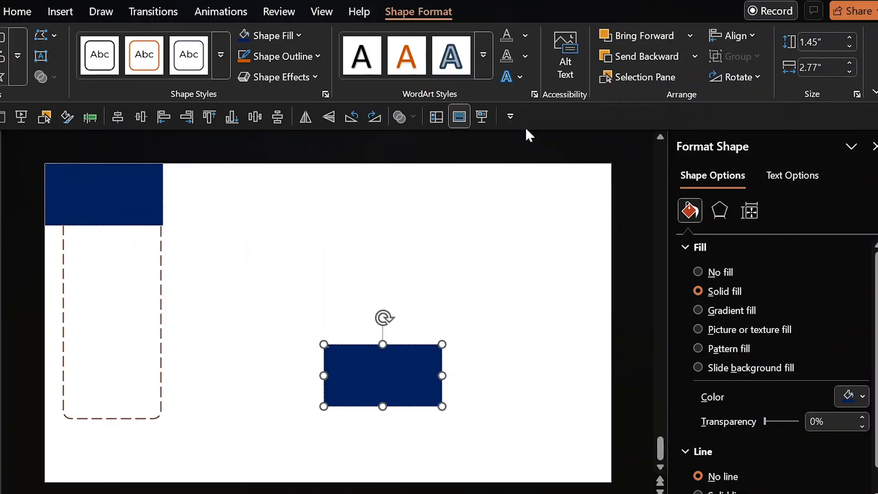
pyautogui.click(723, 39)
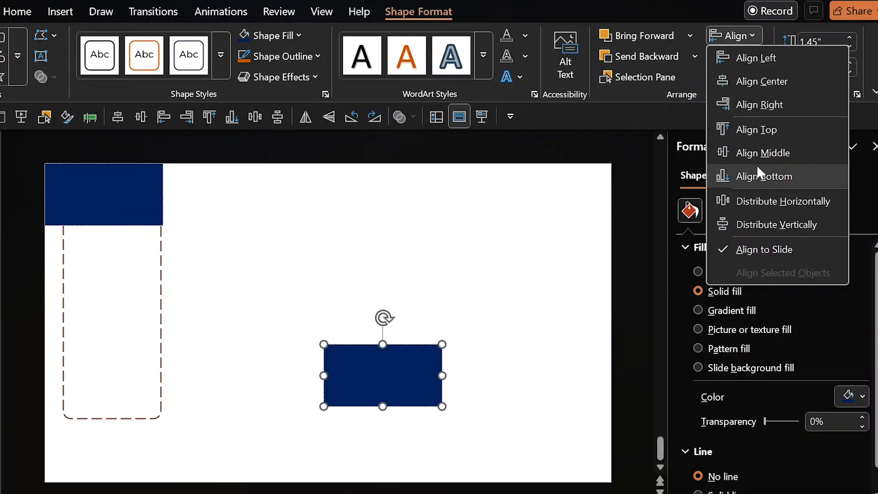
pyautogui.click(756, 174)
pyautogui.click(736, 34)
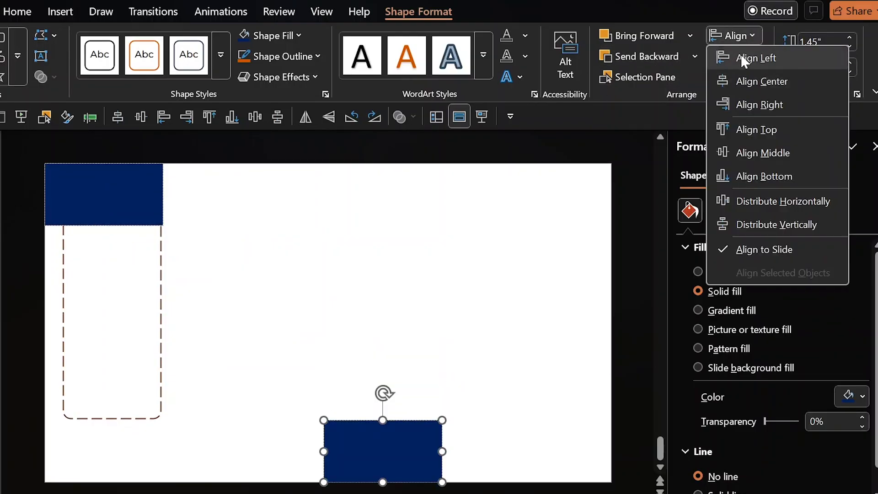
pyautogui.click(752, 58)
pyautogui.click(199, 210)
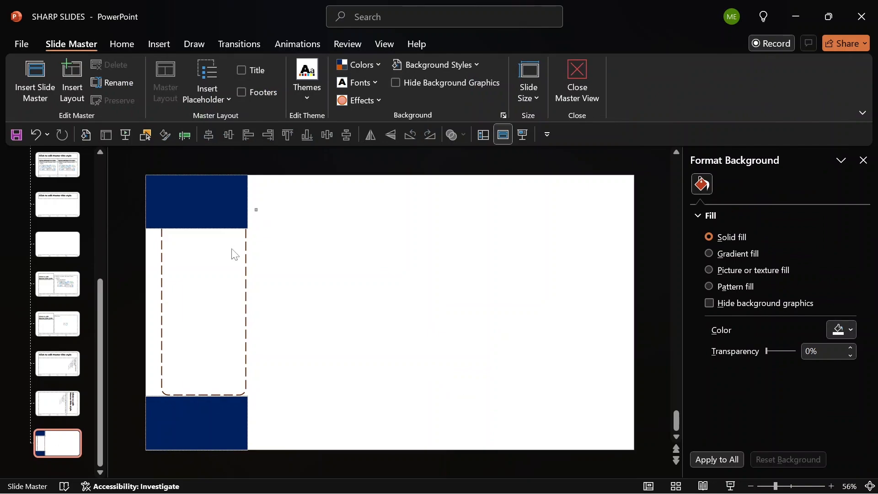
# Step: Move the rounded dashed placeholder to the front of the stacking order, above both blue placeholders
pyautogui.moveTo(257, 207); pyautogui.dragTo(141, 413)
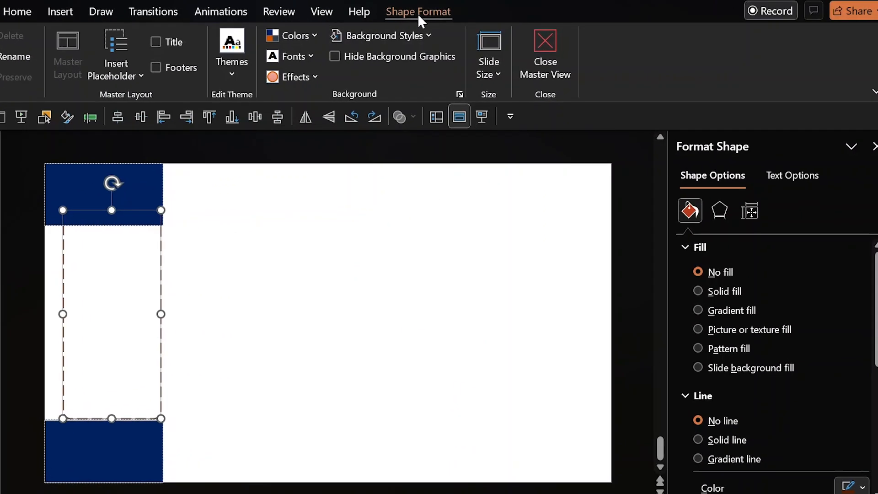
pyautogui.click(468, 45)
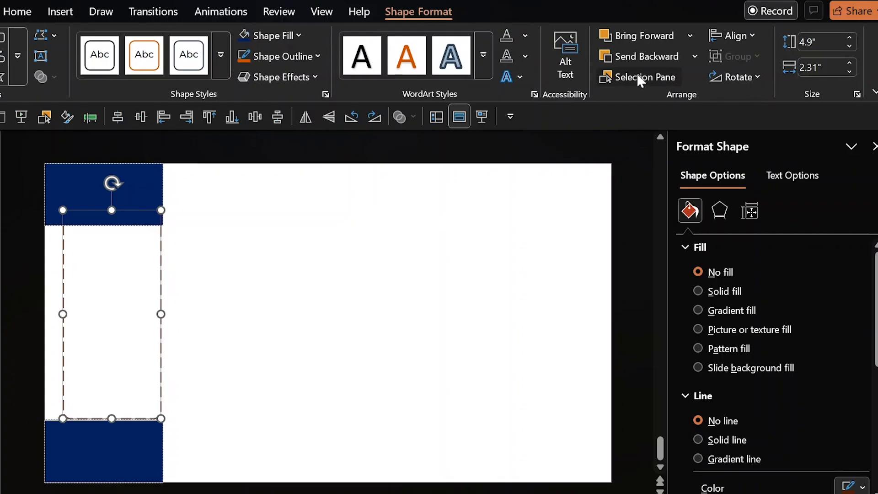
pyautogui.click(637, 73)
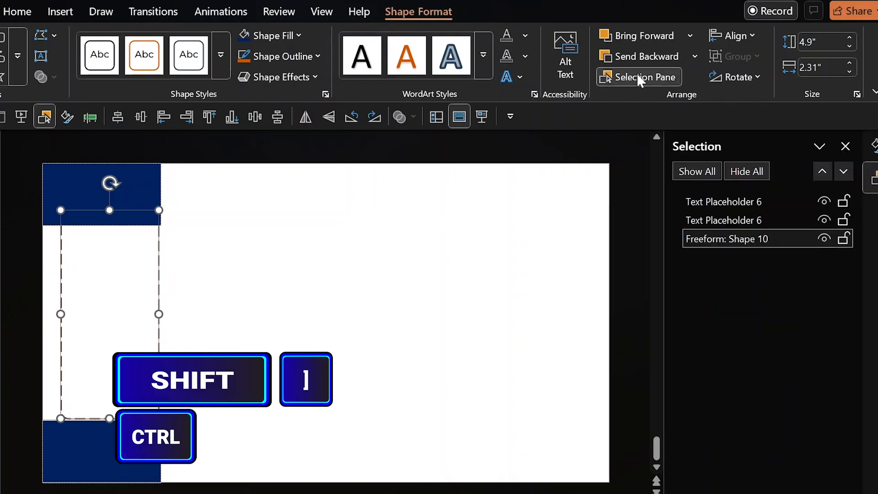
pyautogui.moveTo(731, 238); pyautogui.dragTo(723, 200)
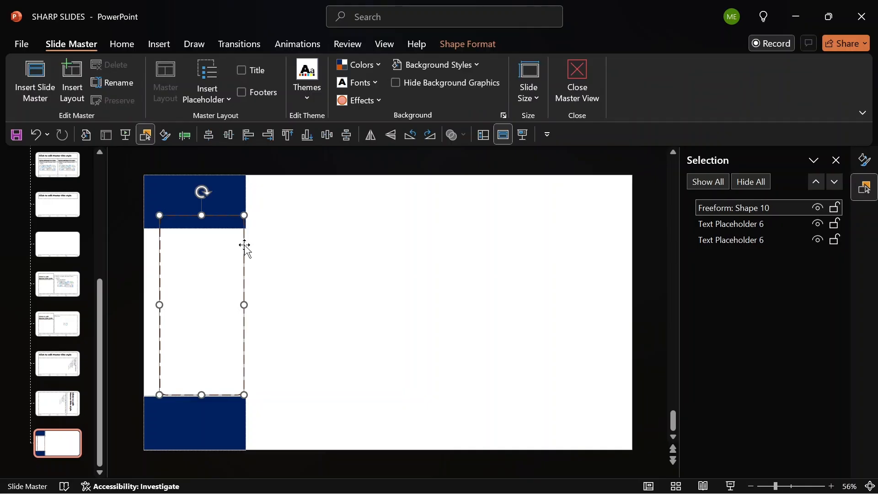
# Step: Align the rounded placeholder and both blue placeholders by their centers and distribute all three vertically
pyautogui.moveTo(278, 169); pyautogui.dragTo(114, 453)
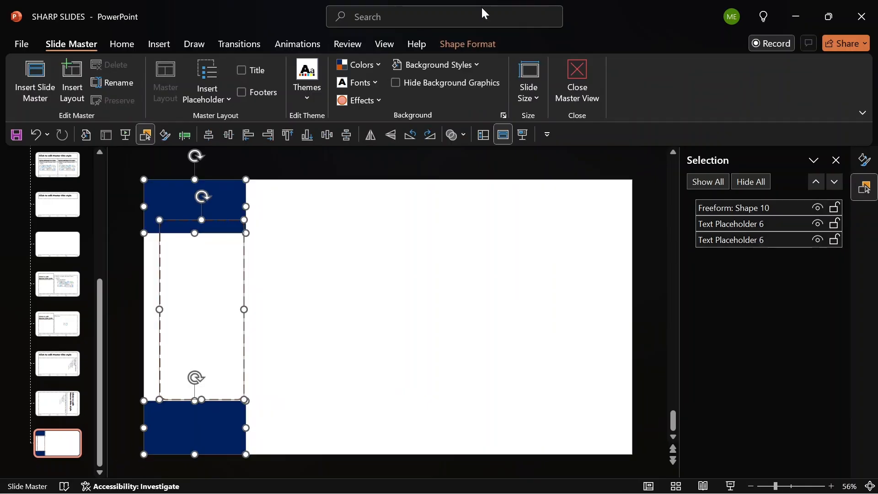
pyautogui.click(471, 42)
pyautogui.click(741, 66)
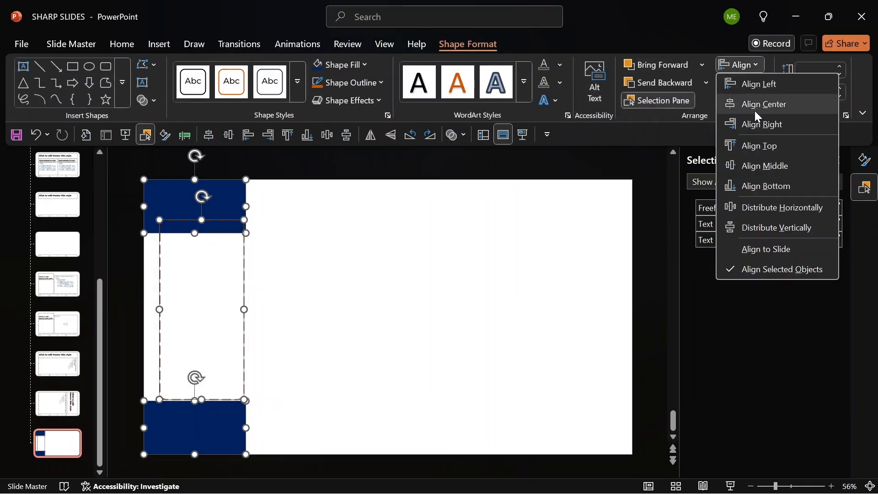
pyautogui.click(758, 103)
pyautogui.click(737, 63)
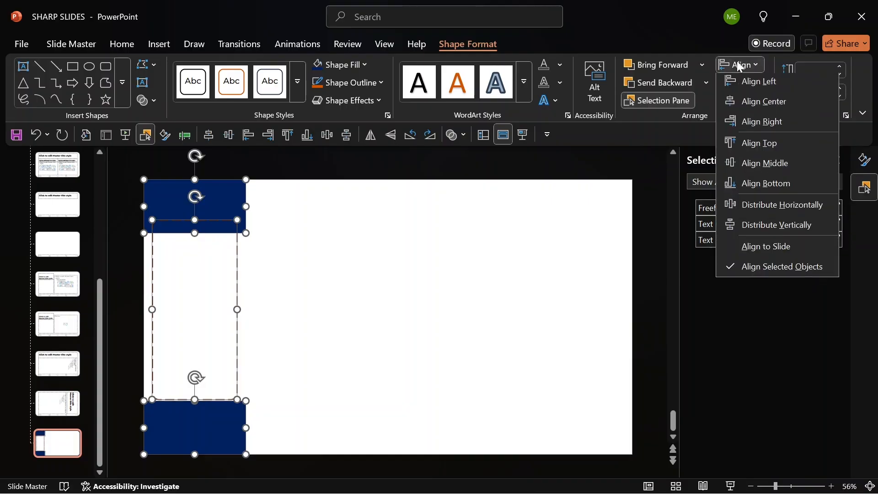
pyautogui.click(760, 227)
pyautogui.click(503, 313)
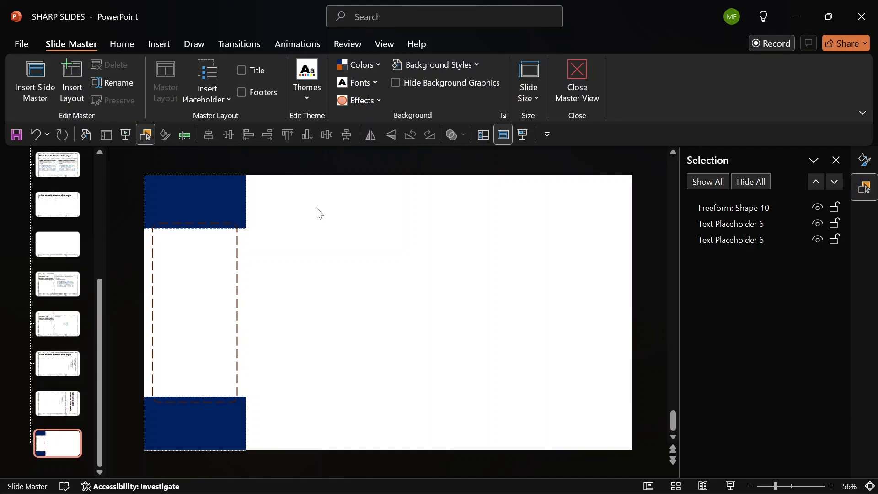
# Step: Change the rounded placeholder's dashed outline color to white
pyautogui.scroll(-2, 319, 214)
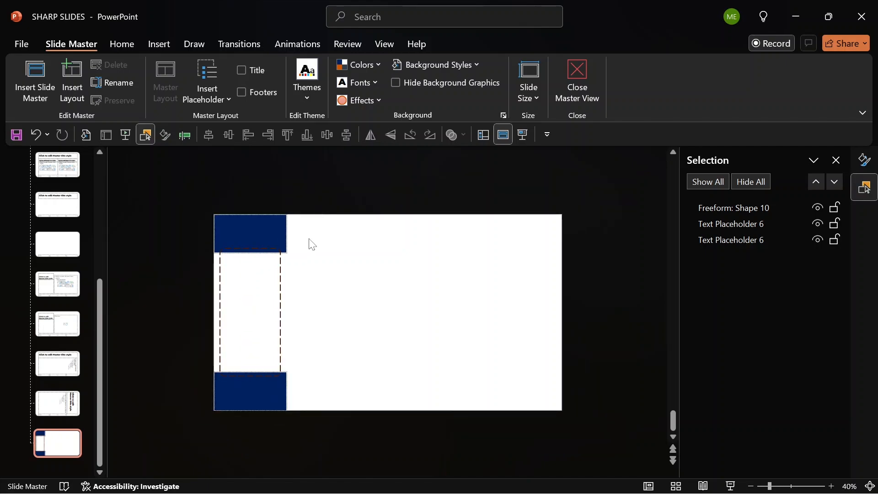
pyautogui.moveTo(304, 242); pyautogui.dragTo(205, 389)
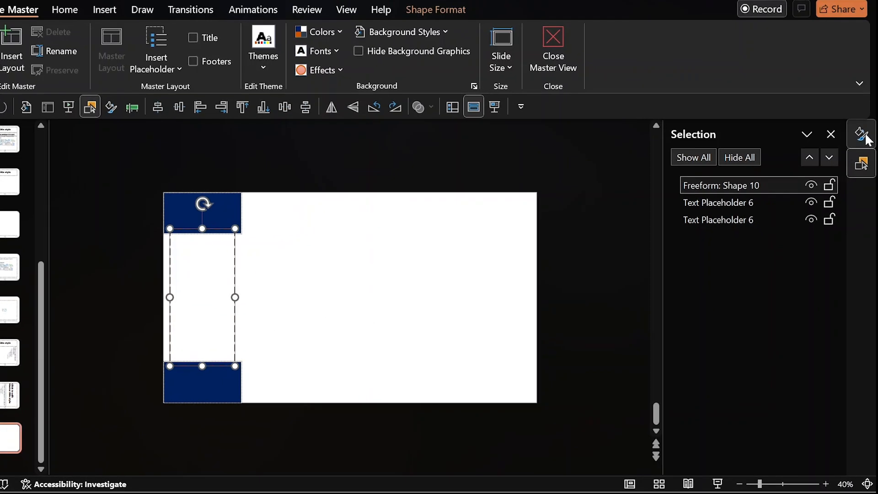
pyautogui.click(866, 161)
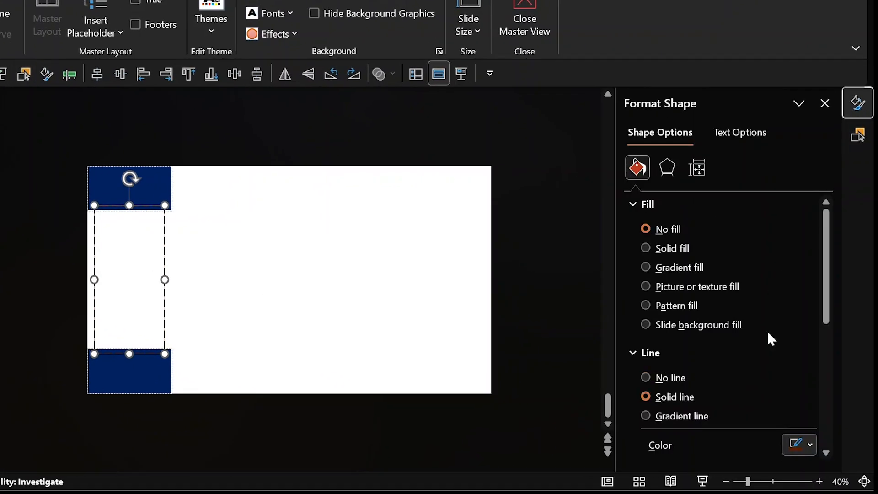
pyautogui.click(805, 446)
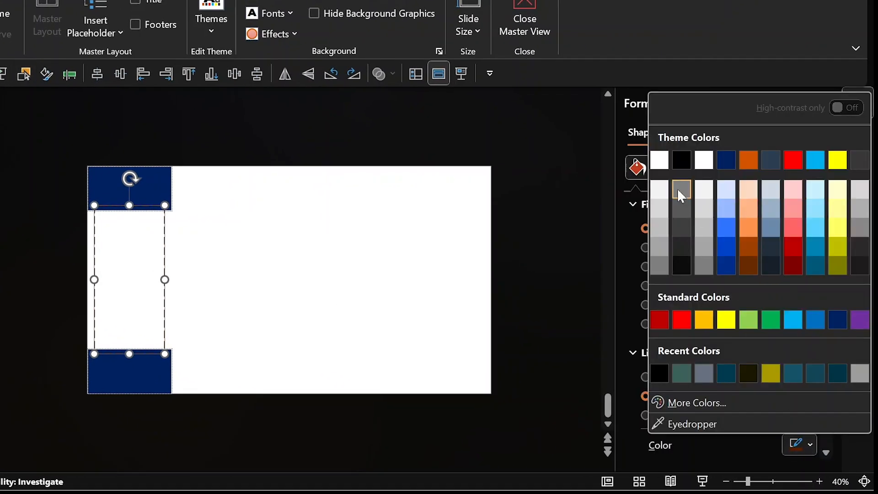
pyautogui.click(659, 160)
pyautogui.click(260, 272)
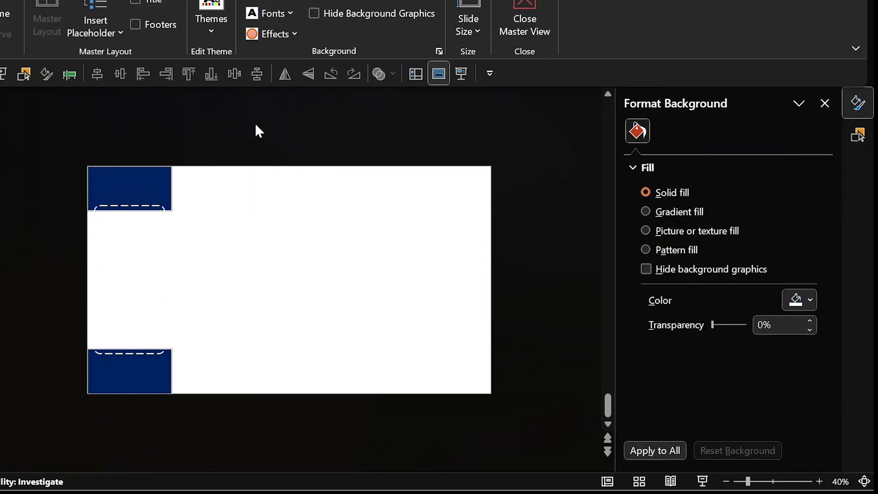
# Step: Fill the layout's background with solid black
pyautogui.click(811, 300)
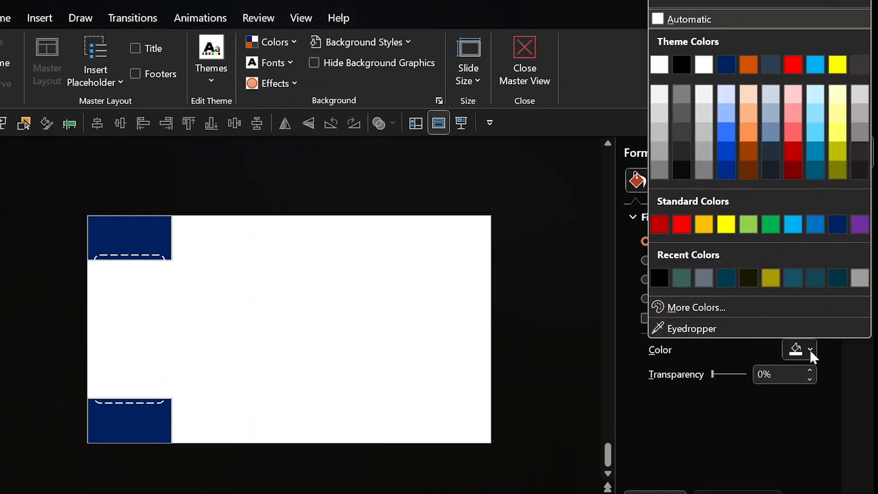
pyautogui.click(682, 66)
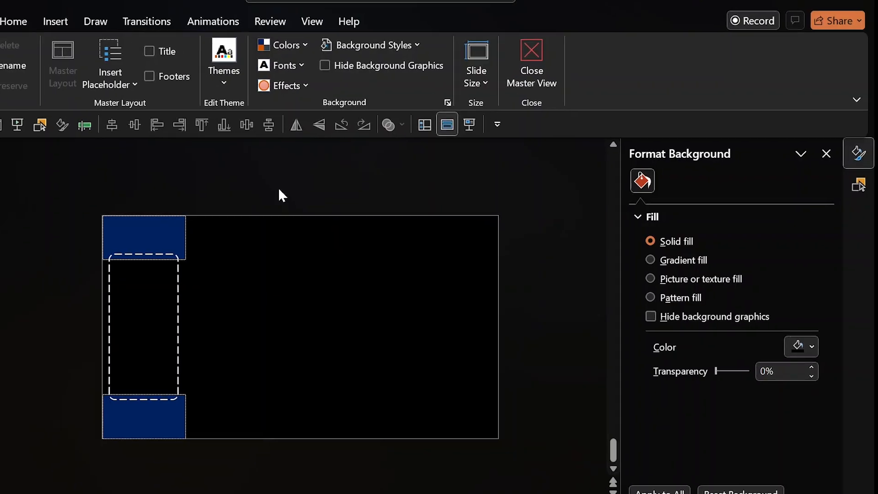
# Step: Switch the Office Theme to White in the account settings and return to the slide layout
pyautogui.click(11, 39)
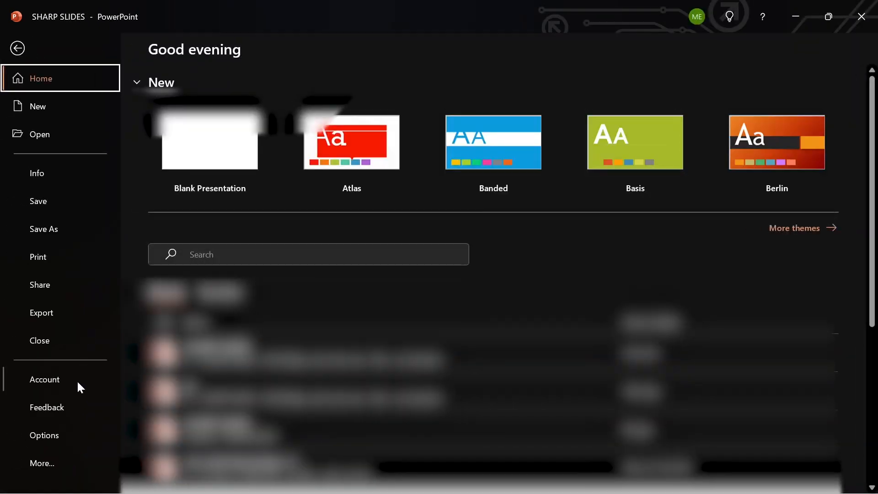
pyautogui.click(78, 382)
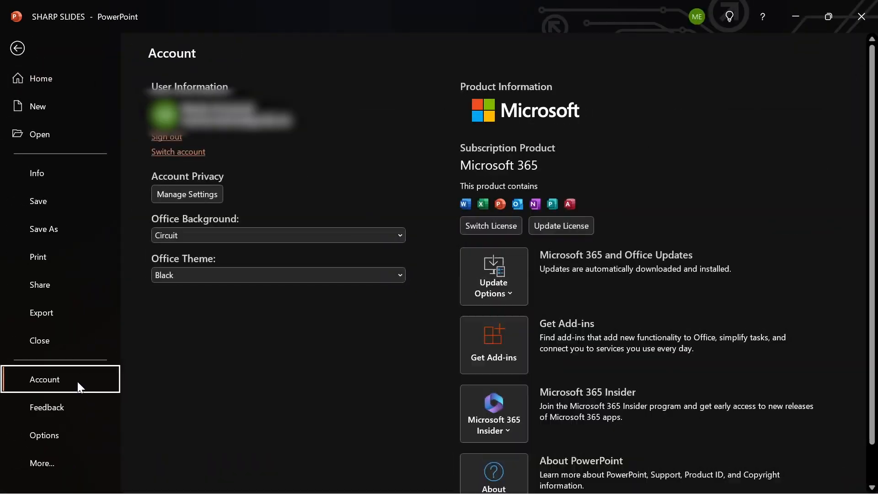
pyautogui.click(262, 276)
pyautogui.click(238, 320)
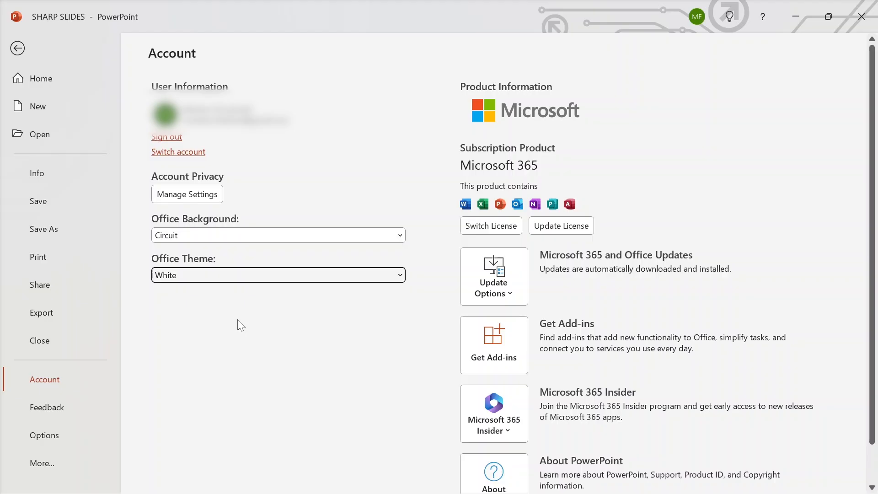
pyautogui.click(17, 48)
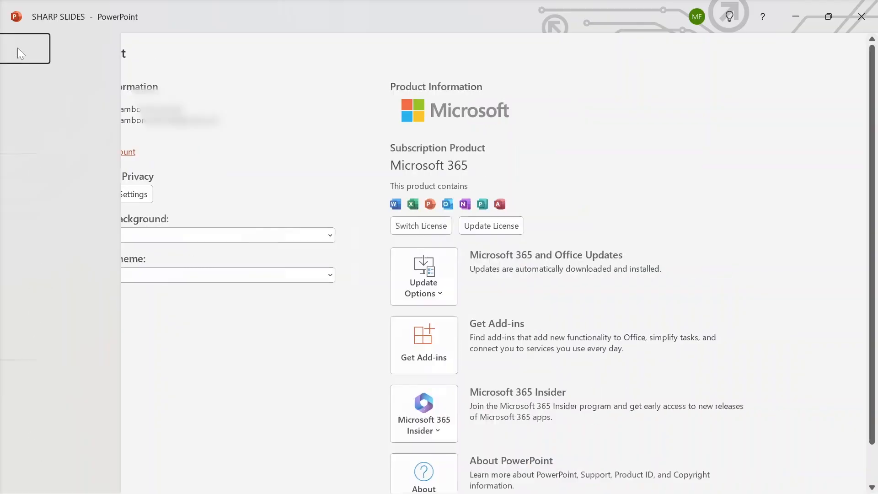
# Step: Try dark blue, light blue, green and dark teal in turn as the layout's solid background color
pyautogui.click(812, 330)
pyautogui.click(752, 85)
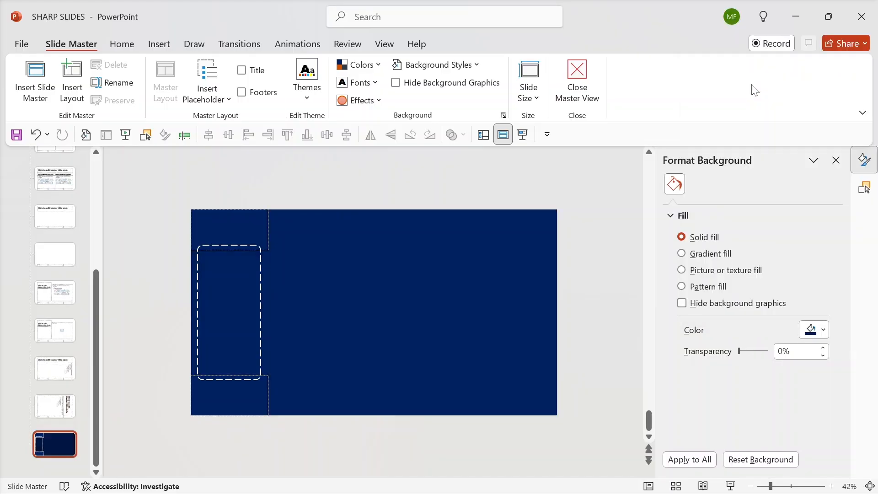
pyautogui.click(812, 333)
pyautogui.click(826, 85)
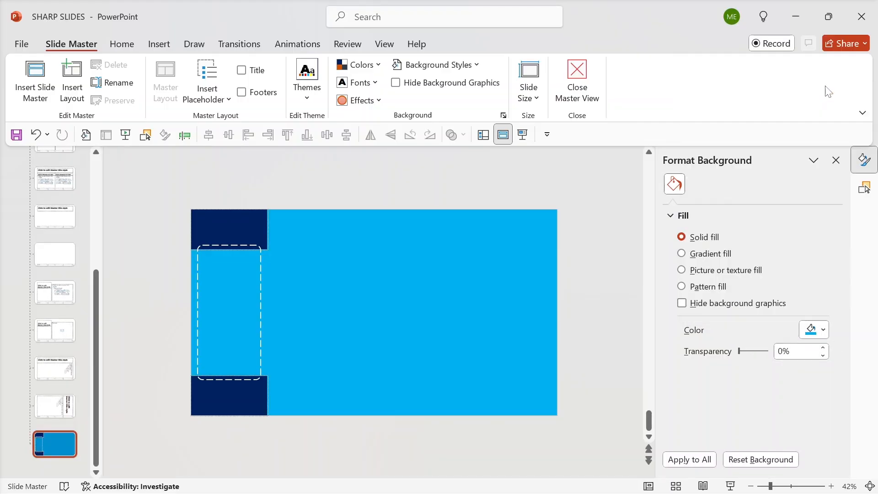
pyautogui.click(812, 330)
pyautogui.click(789, 223)
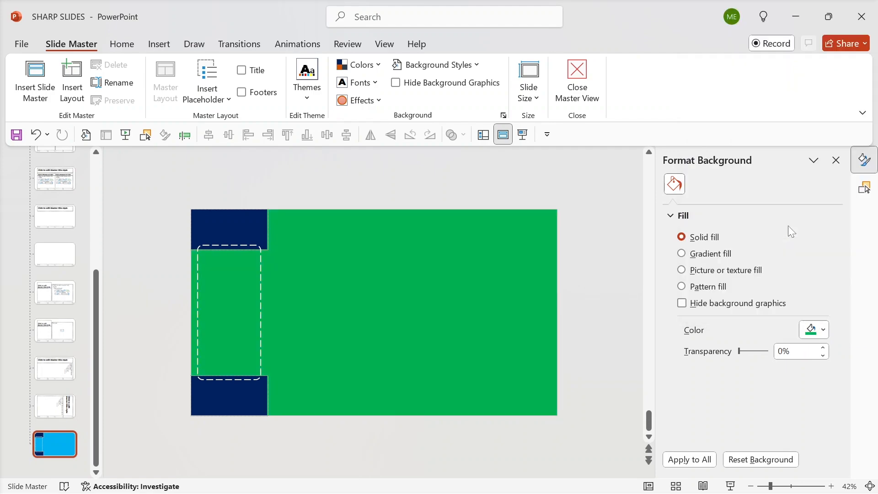
pyautogui.click(812, 330)
pyautogui.click(809, 268)
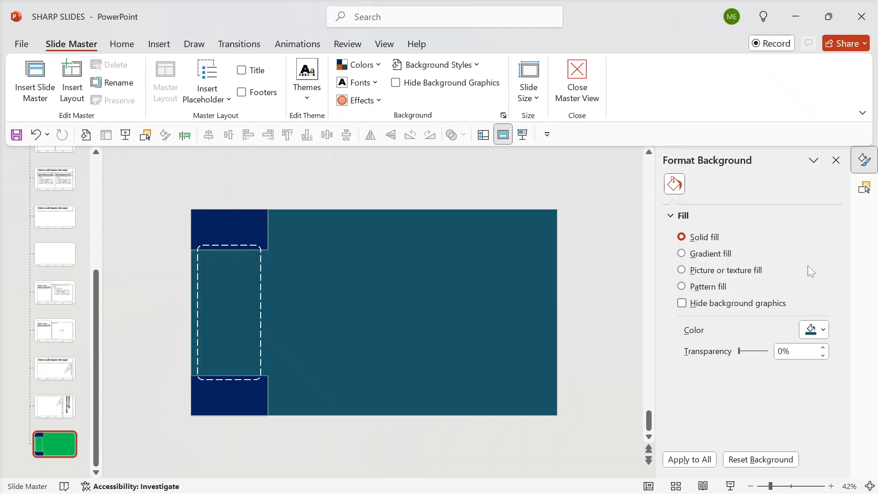
# Step: Fill the layout's background with a custom dark green picked from the color spectrum
pyautogui.click(814, 329)
pyautogui.click(727, 294)
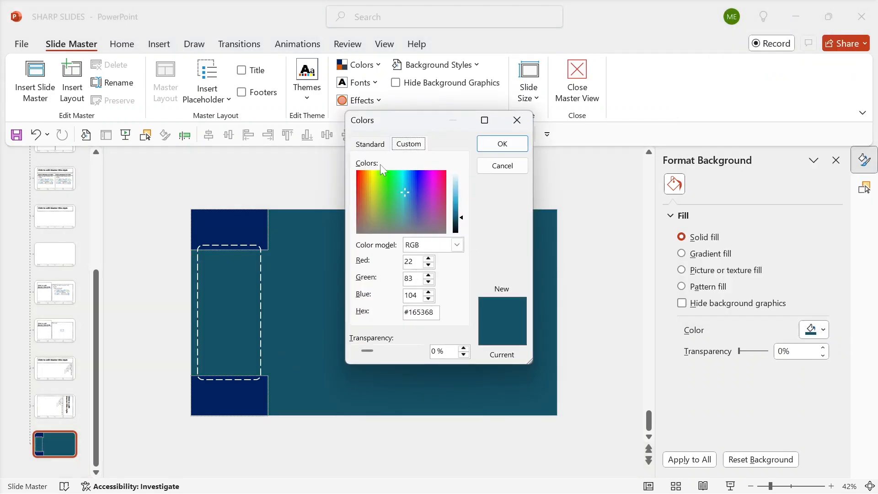
pyautogui.click(385, 180)
pyautogui.click(511, 145)
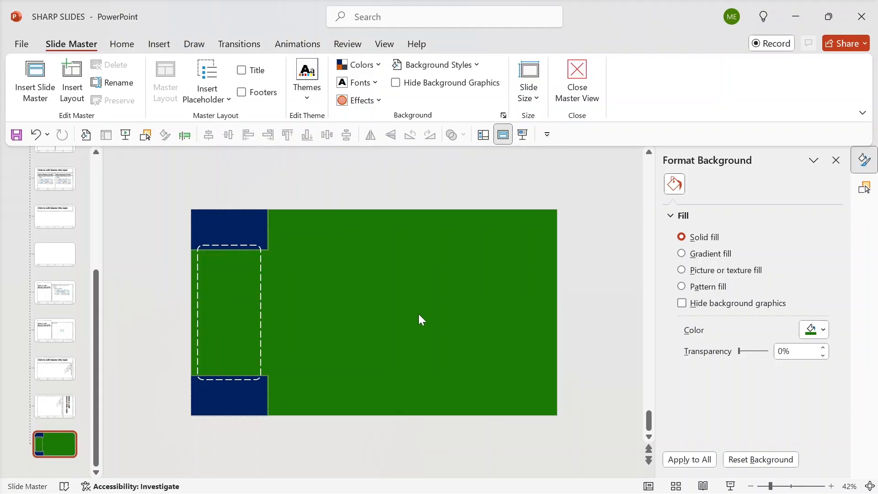
pyautogui.scroll(1, 419, 314)
# Step: Set the Office Theme to Colorful in the account settings
pyautogui.click(21, 44)
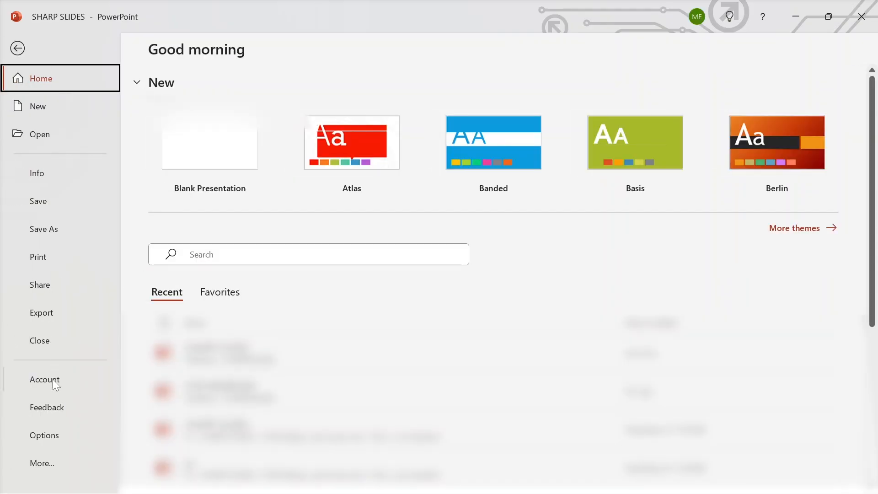
pyautogui.click(53, 380)
pyautogui.click(297, 275)
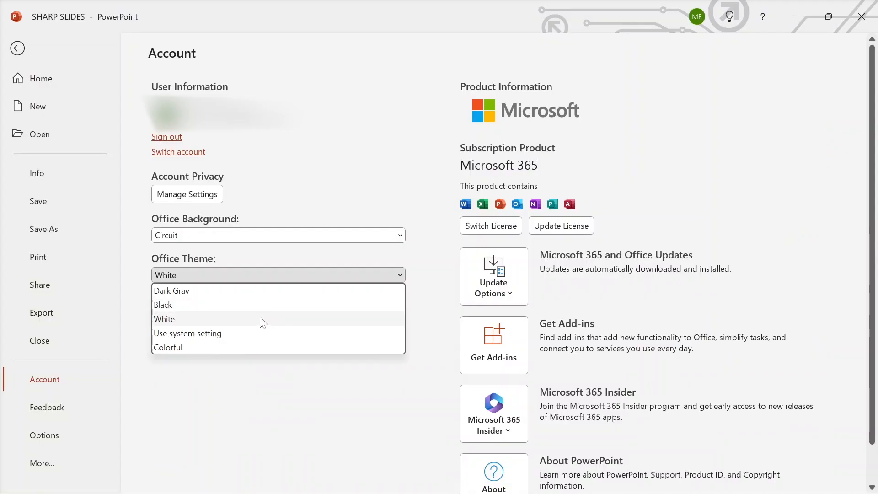
pyautogui.click(251, 342)
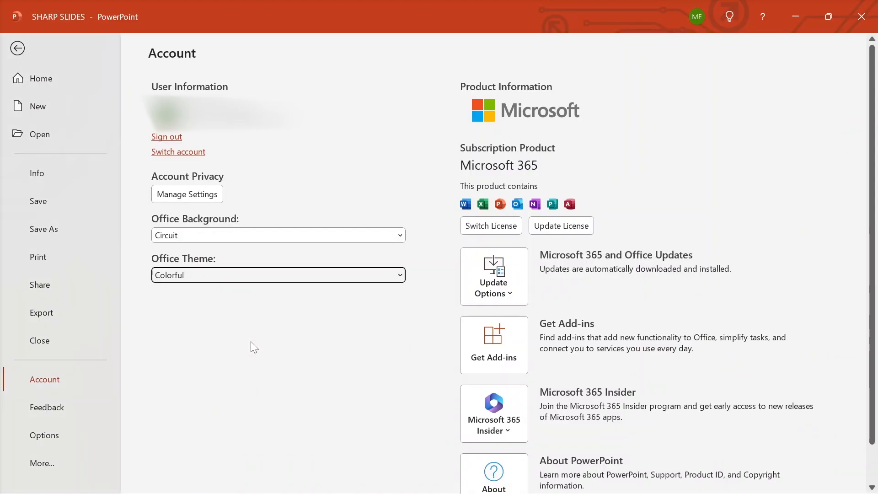
# Step: Return to the slide layout and draw a text placeholder on the green area beside the dashed rounded placeholder
pyautogui.click(18, 48)
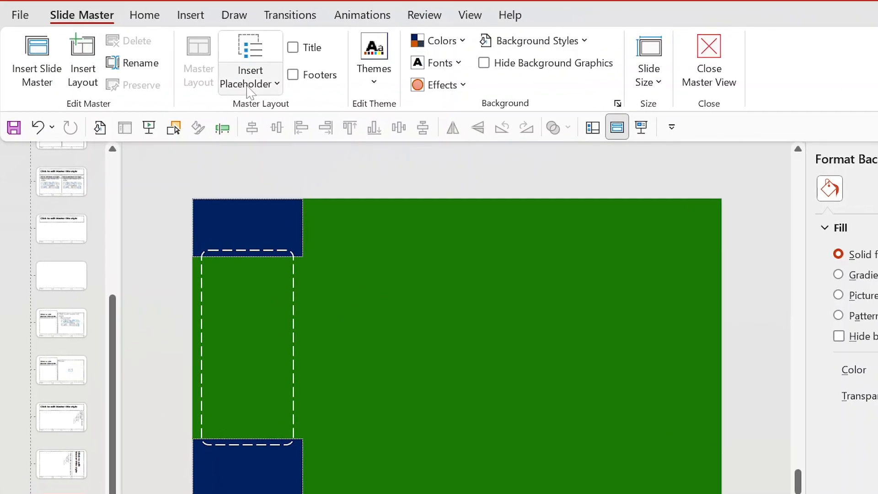
pyautogui.click(207, 100)
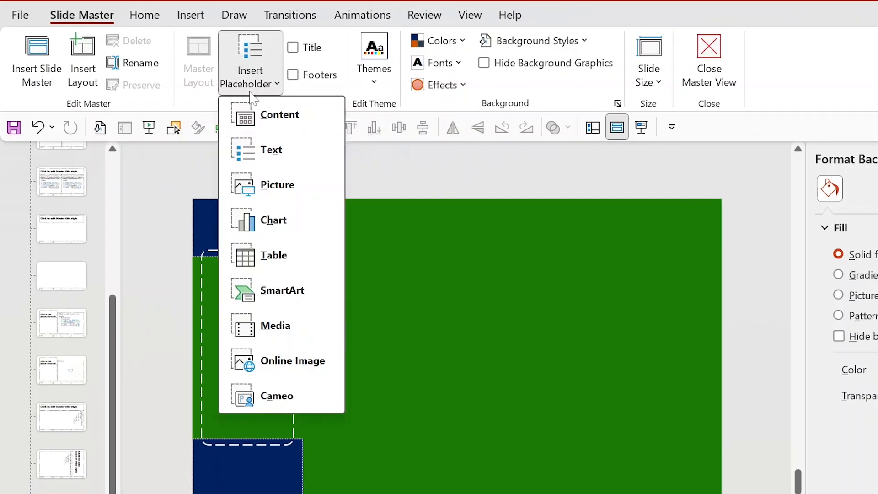
pyautogui.click(272, 150)
pyautogui.moveTo(337, 245); pyautogui.dragTo(477, 371)
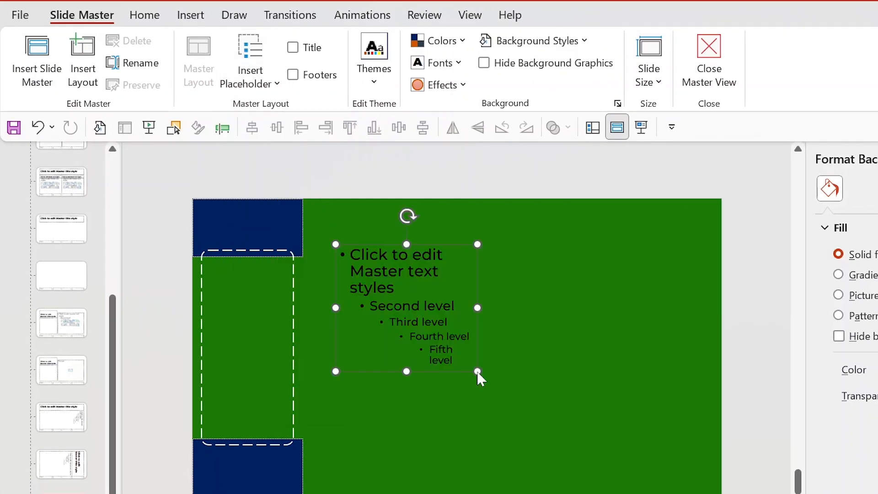
# Step: Replace the new placeholder's default prompt text with "Here you can anything about your presentation, team, project,"
pyautogui.hotkey('ctrl', 'a')
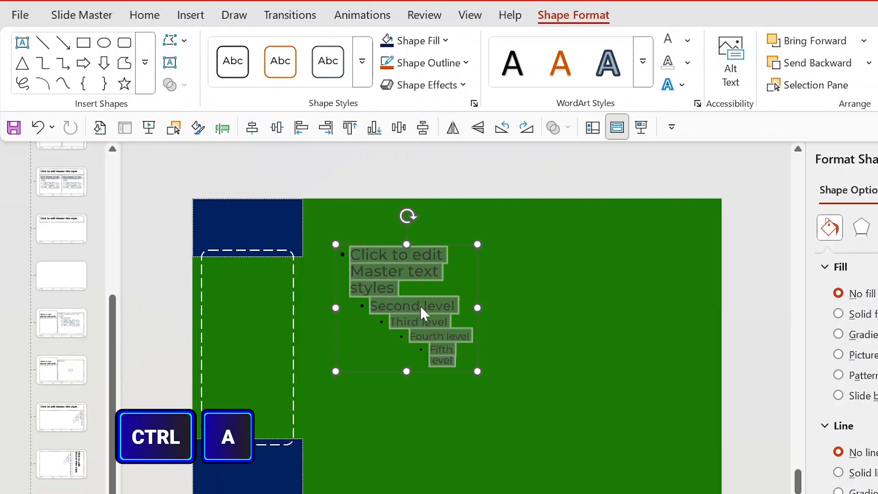
pyautogui.press('BackSpace')
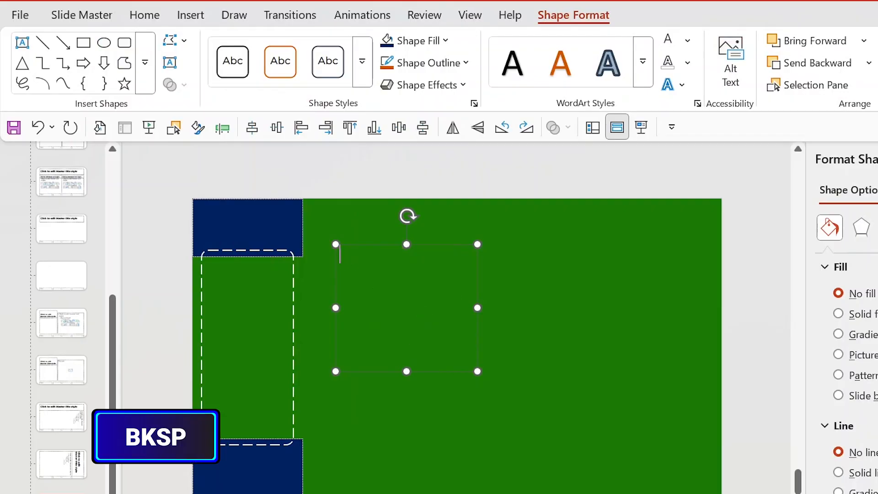
pyautogui.write('Here')
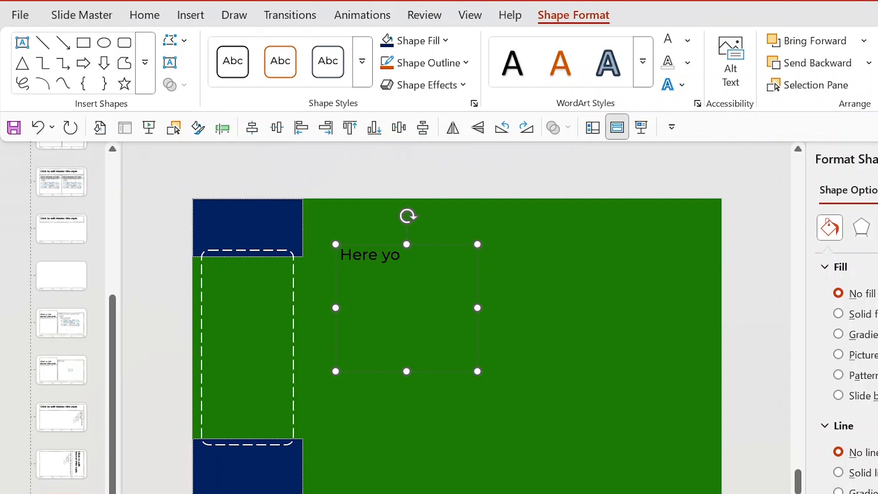
pyautogui.write('you can anything about your pre')
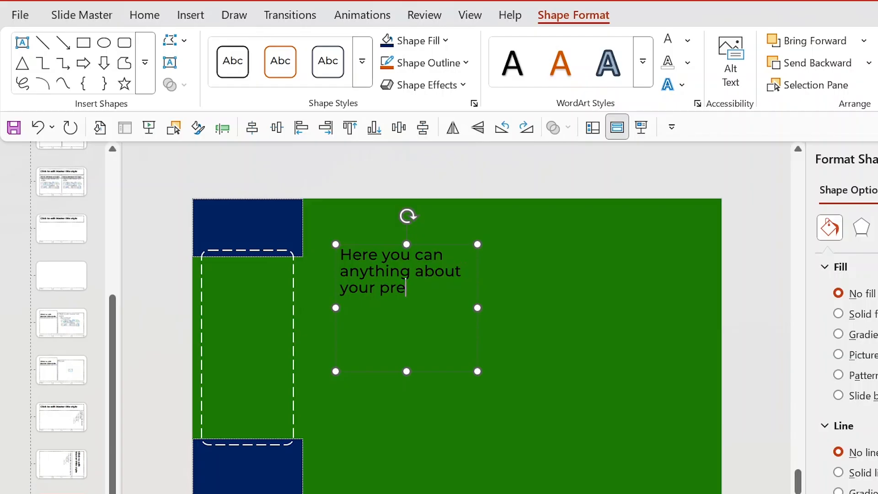
pyautogui.write('sentation, team')
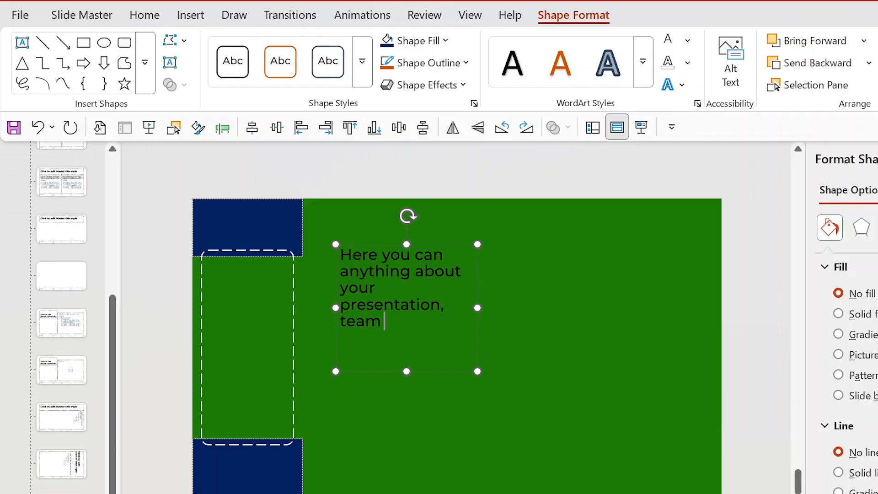
pyautogui.write(', project,')
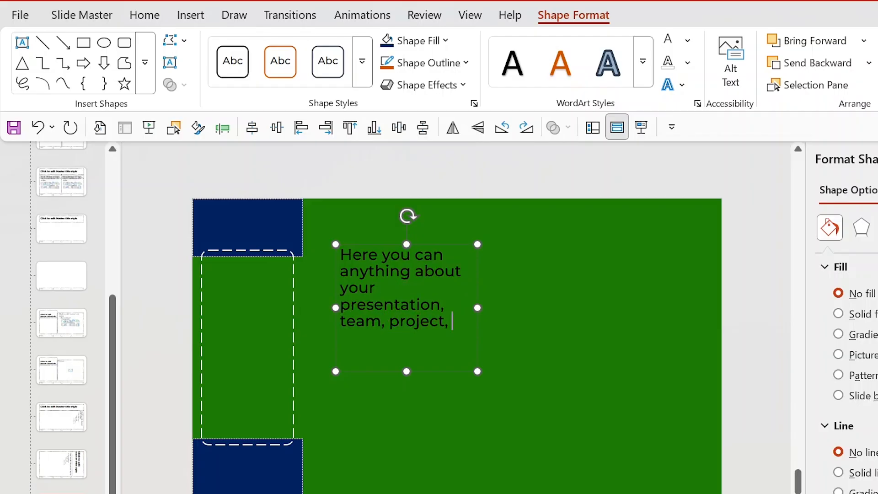